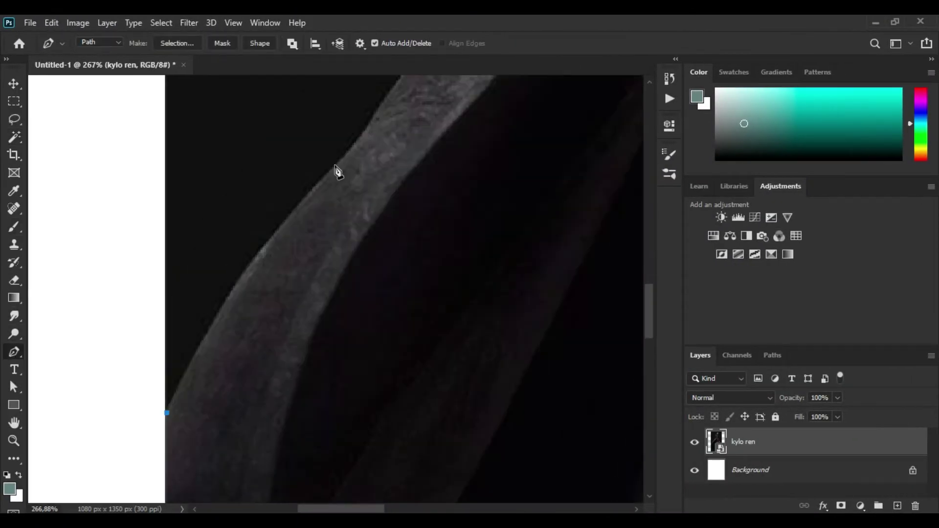
Drag curved Pen anchor points along the cape's outer edge toward the shoulder.
{"action": "scroll", "coordinate": [411, 207], "scroll_direction": "up", "scroll_amount": 2}
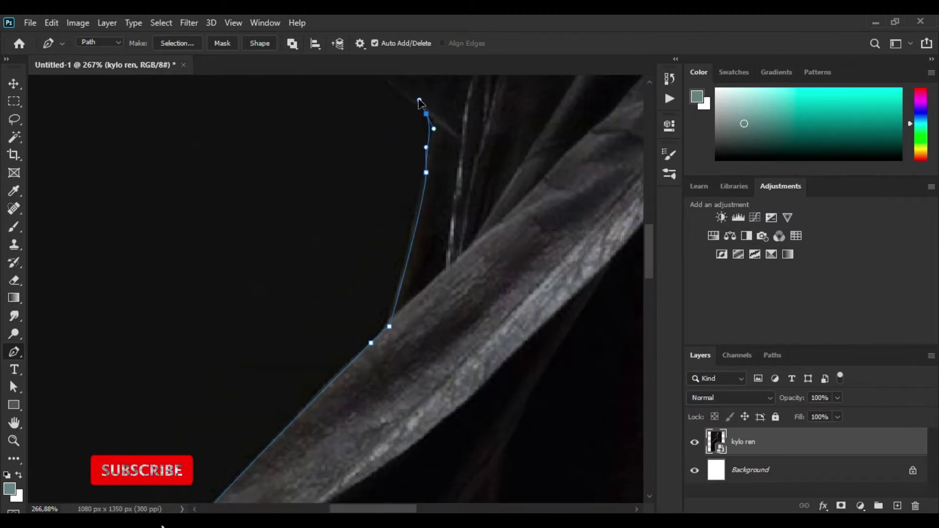
{"action": "scroll", "coordinate": [365, 234], "scroll_direction": "up", "scroll_amount": 4}
{"action": "left_click_drag", "start_coordinate": [333, 202], "coordinate": [305, 177]}
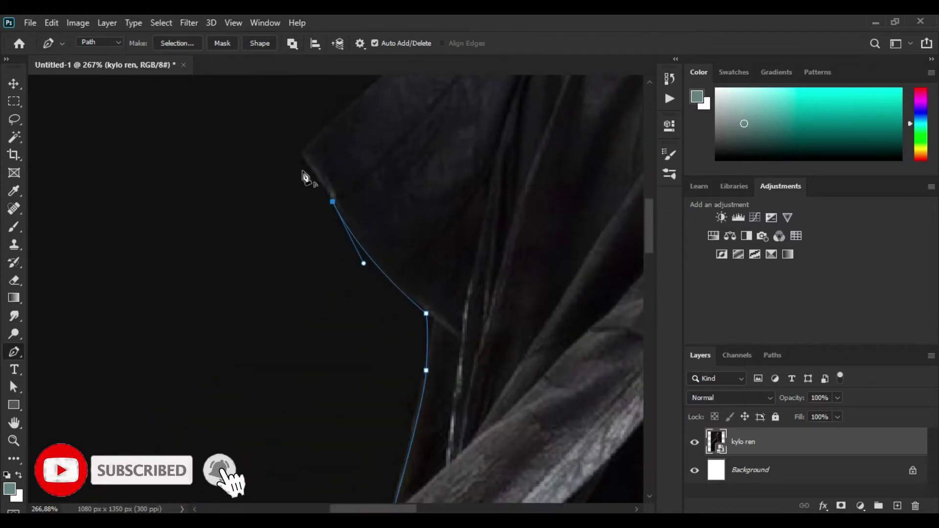
{"action": "scroll", "coordinate": [362, 294], "scroll_direction": "up", "scroll_amount": 4}
{"action": "left_click_drag", "start_coordinate": [528, 128], "coordinate": [582, 88]}
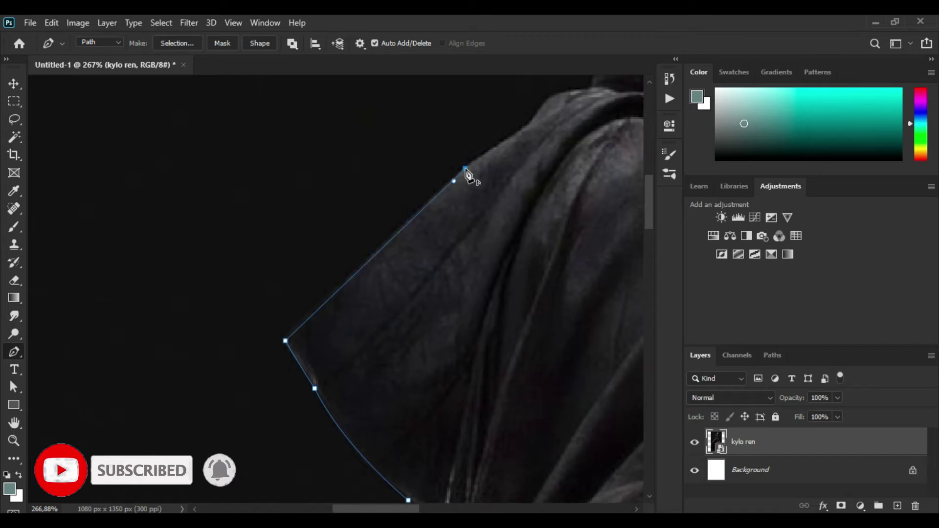
{"action": "scroll", "coordinate": [465, 171], "scroll_direction": "up", "scroll_amount": 2}
{"action": "scroll", "coordinate": [465, 171], "scroll_direction": "right", "scroll_amount": 3}
{"action": "left_click_drag", "start_coordinate": [440, 189], "coordinate": [516, 187]}
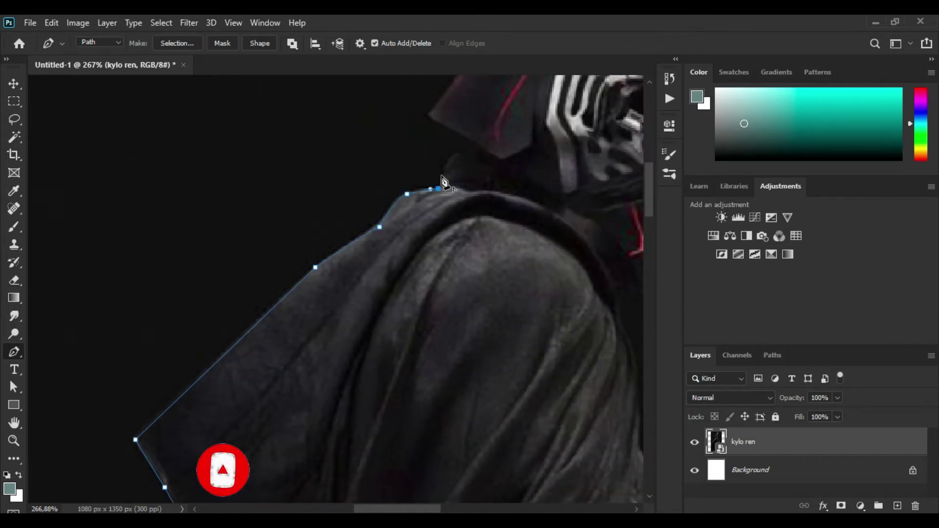
{"action": "left_click_drag", "start_coordinate": [456, 151], "coordinate": [482, 158]}
Undo the misplaced points, drop the last handle, and re-place a point on the cape edge.
{"action": "key", "text": "ctrl+z"}
{"action": "key", "text": "ctrl+z"}
{"action": "key", "text": "ctrl+z"}
{"action": "scroll", "coordinate": [411, 100], "scroll_direction": "down", "scroll_amount": 2}
{"action": "scroll", "coordinate": [411, 100], "scroll_direction": "down", "scroll_amount": 2}
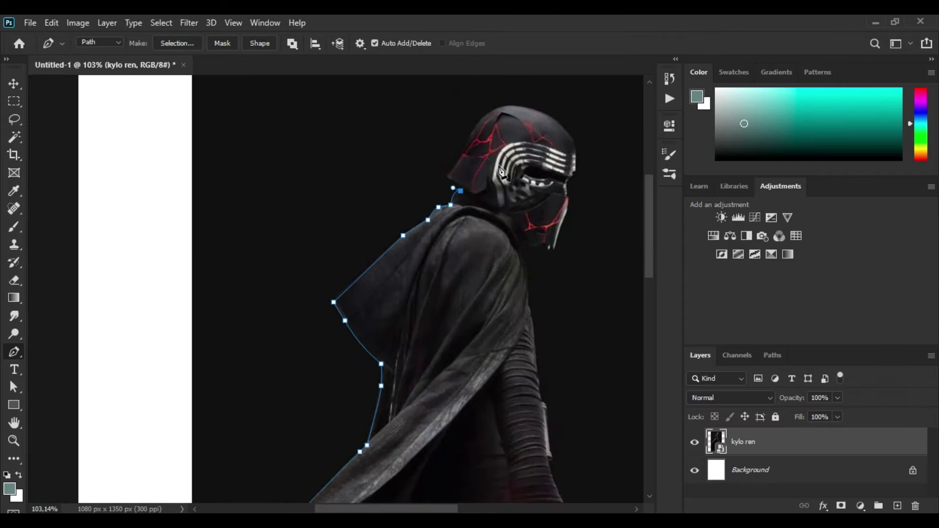
{"action": "scroll", "coordinate": [408, 255], "scroll_direction": "up", "scroll_amount": 5}
{"action": "left_click", "coordinate": [408, 253]}
{"action": "scroll", "coordinate": [372, 294], "scroll_direction": "up", "scroll_amount": 3}
{"action": "left_click", "coordinate": [339, 336]}
Curve the path from the neck over the helmet top, ending in a corner on the mask's right edge.
{"action": "scroll", "coordinate": [392, 245], "scroll_direction": "up", "scroll_amount": 1}
{"action": "mouse_move", "coordinate": [443, 186]}
{"action": "left_mouse_down"}
{"action": "mouse_move", "coordinate": [459, 153]}
{"action": "mouse_move", "coordinate": [578, 203]}
{"action": "left_mouse_up"}
{"action": "scroll", "coordinate": [388, 489], "scroll_direction": "up", "scroll_amount": 1}
{"action": "scroll", "coordinate": [388, 490], "scroll_direction": "right", "scroll_amount": 5}
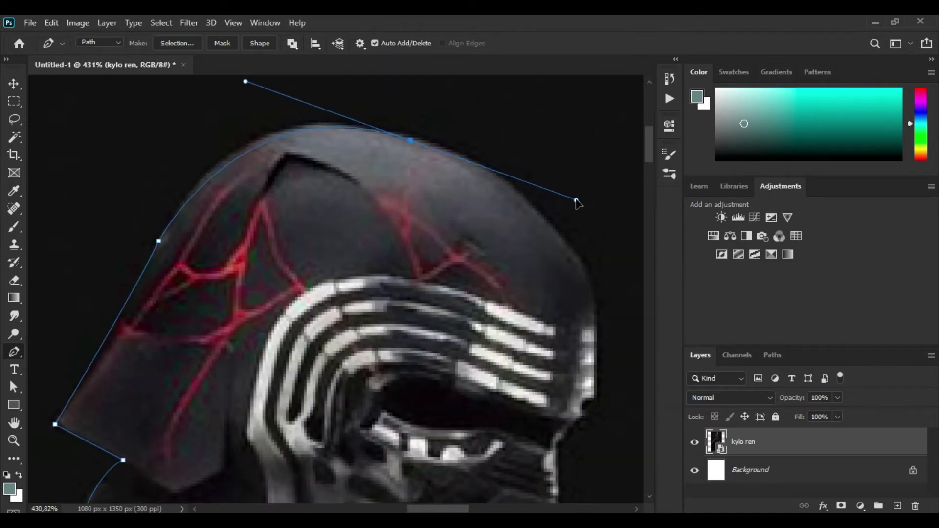
{"action": "left_click_drag", "start_coordinate": [591, 285], "coordinate": [598, 405]}
{"action": "scroll", "coordinate": [591, 408], "scroll_direction": "right", "scroll_amount": 1}
{"action": "left_click", "coordinate": [526, 286]}
{"action": "scroll", "coordinate": [527, 293], "scroll_direction": "down", "scroll_amount": 1}
{"action": "left_click", "coordinate": [529, 353]}
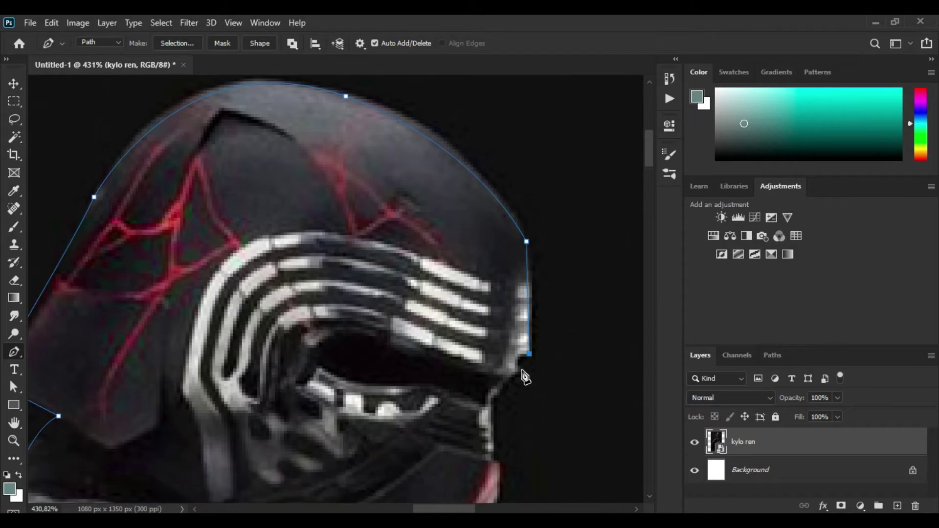
{"action": "scroll", "coordinate": [523, 333], "scroll_direction": "down", "scroll_amount": 5}
{"action": "left_click_drag", "start_coordinate": [489, 215], "coordinate": [498, 216]}
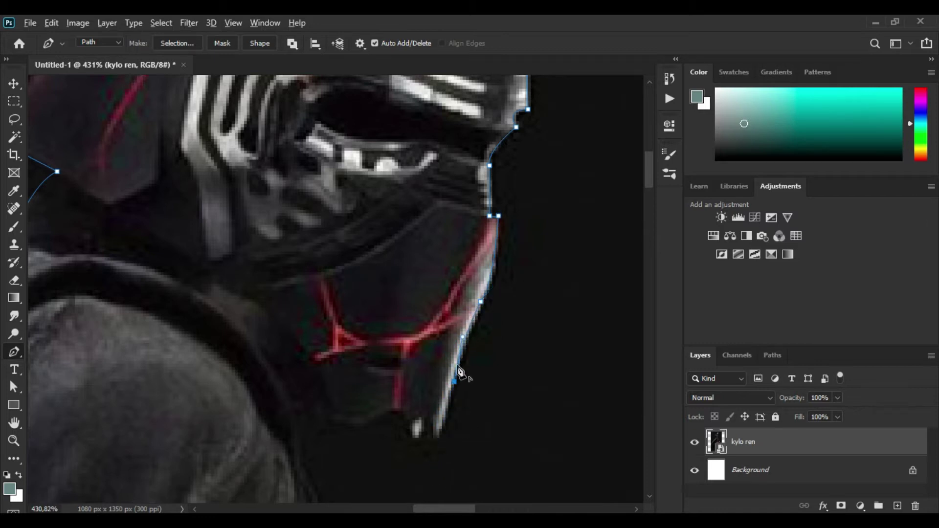
Carry the path below the mask's chin, down the cape edge and along the sleeve.
{"action": "scroll", "coordinate": [460, 373], "scroll_direction": "down", "scroll_amount": 2}
{"action": "scroll", "coordinate": [420, 294], "scroll_direction": "down", "scroll_amount": 2}
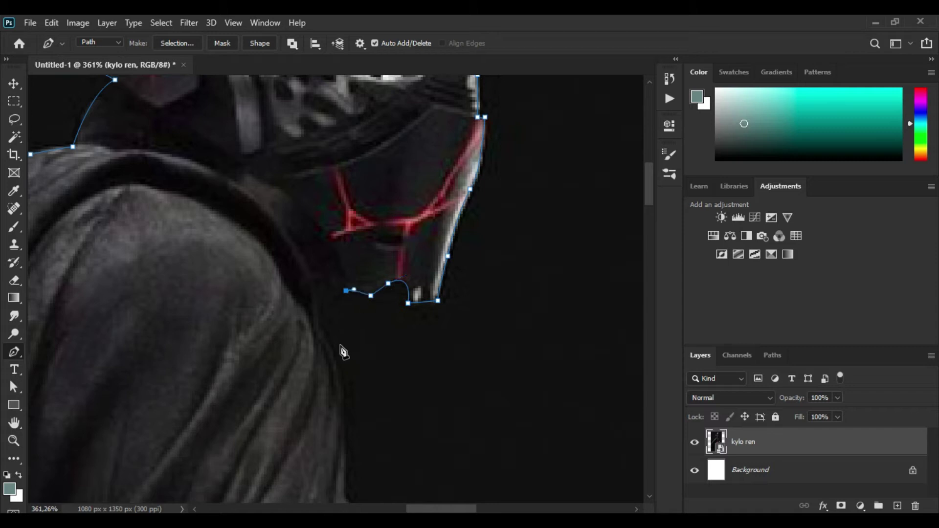
{"action": "scroll", "coordinate": [343, 347], "scroll_direction": "up", "scroll_amount": 2}
{"action": "scroll", "coordinate": [343, 347], "scroll_direction": "down", "scroll_amount": 3}
{"action": "scroll", "coordinate": [345, 333], "scroll_direction": "up", "scroll_amount": 3}
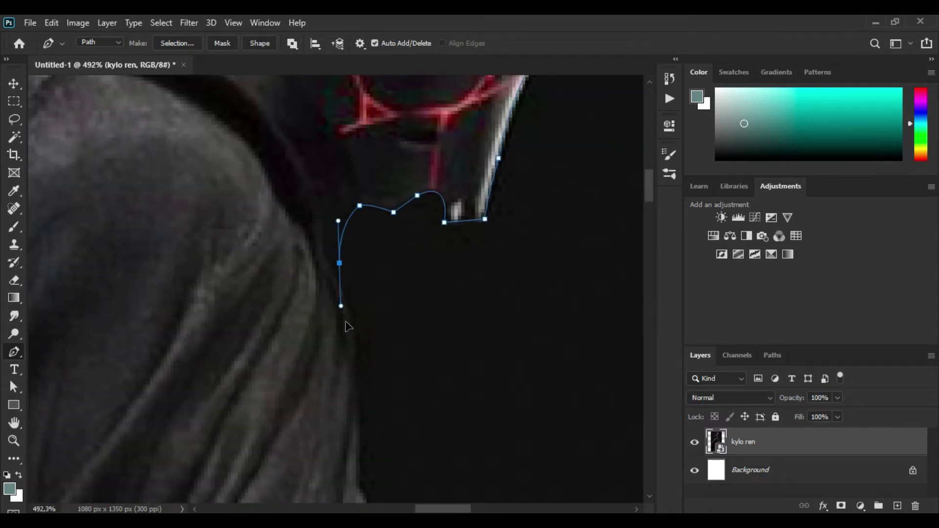
{"action": "left_click_drag", "start_coordinate": [356, 336], "coordinate": [358, 343]}
{"action": "scroll", "coordinate": [350, 370], "scroll_direction": "down", "scroll_amount": 2}
{"action": "left_click", "coordinate": [356, 381]}
{"action": "scroll", "coordinate": [370, 384], "scroll_direction": "down", "scroll_amount": 3}
{"action": "left_click", "coordinate": [371, 303]}
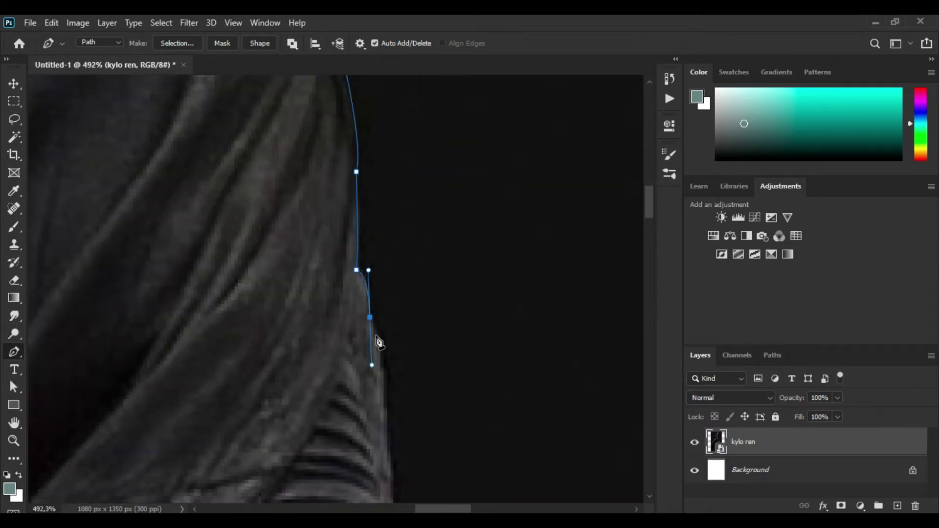
{"action": "scroll", "coordinate": [377, 318], "scroll_direction": "down", "scroll_amount": 3}
{"action": "left_click", "coordinate": [389, 373]}
Place points further down the sleeve to the wrist band.
{"action": "scroll", "coordinate": [404, 260], "scroll_direction": "down", "scroll_amount": 5}
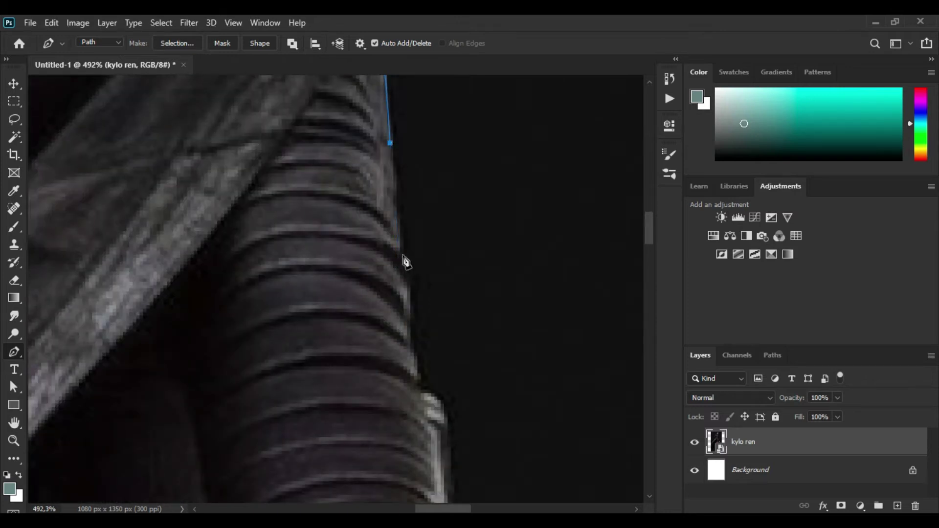
{"action": "scroll", "coordinate": [422, 395], "scroll_direction": "down", "scroll_amount": 2}
{"action": "scroll", "coordinate": [470, 347], "scroll_direction": "down", "scroll_amount": 3}
{"action": "left_click", "coordinate": [445, 272]}
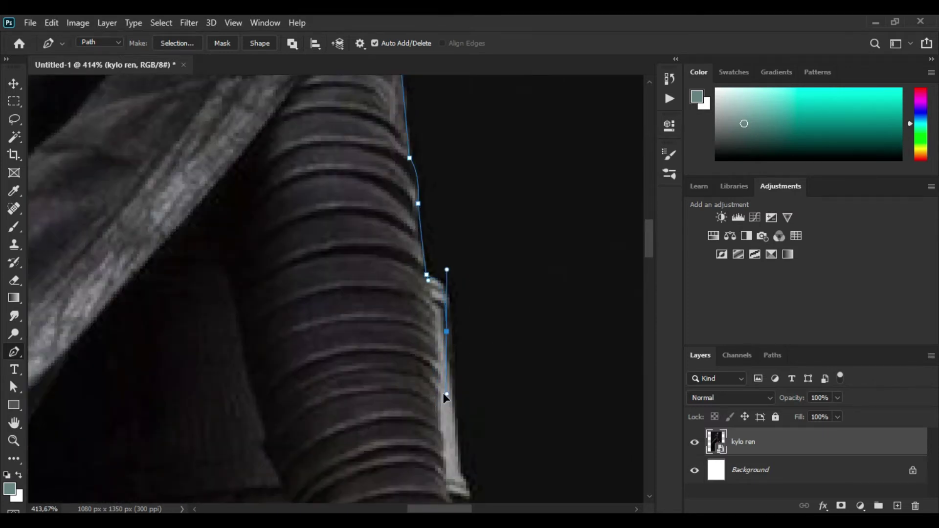
{"action": "scroll", "coordinate": [442, 392], "scroll_direction": "down", "scroll_amount": 2}
{"action": "left_click", "coordinate": [472, 350]}
{"action": "scroll", "coordinate": [475, 364], "scroll_direction": "down", "scroll_amount": 2}
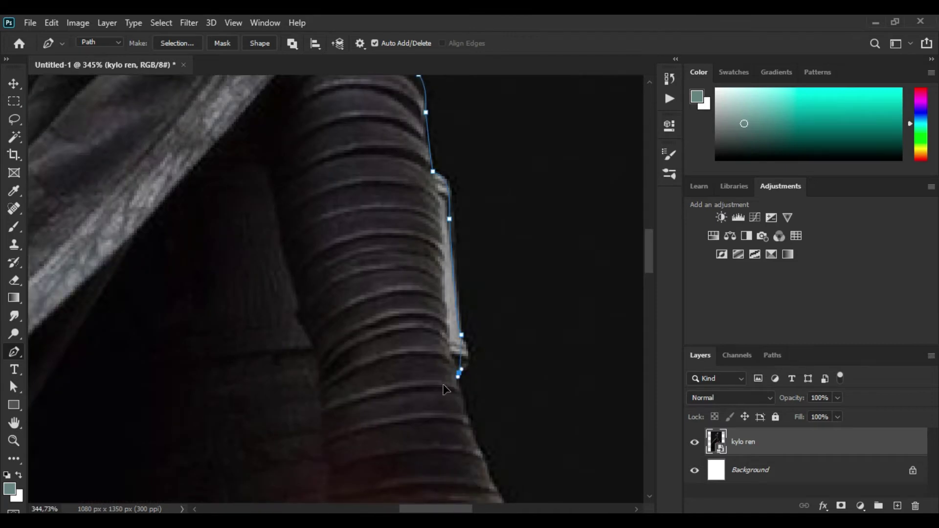
{"action": "scroll", "coordinate": [461, 303], "scroll_direction": "down", "scroll_amount": 1}
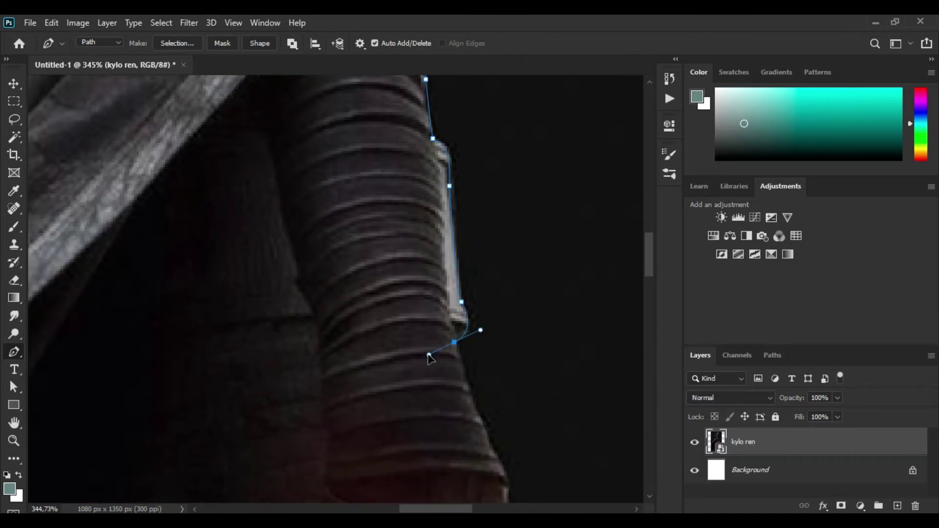
{"action": "scroll", "coordinate": [429, 358], "scroll_direction": "down", "scroll_amount": 4}
Wrap the path around the upper lightsaber blade back to where the hand meets the hilt.
{"action": "left_click_drag", "start_coordinate": [506, 353], "coordinate": [520, 361]}
{"action": "left_click_drag", "start_coordinate": [526, 439], "coordinate": [522, 453]}
{"action": "scroll", "coordinate": [522, 437], "scroll_direction": "down", "scroll_amount": 1}
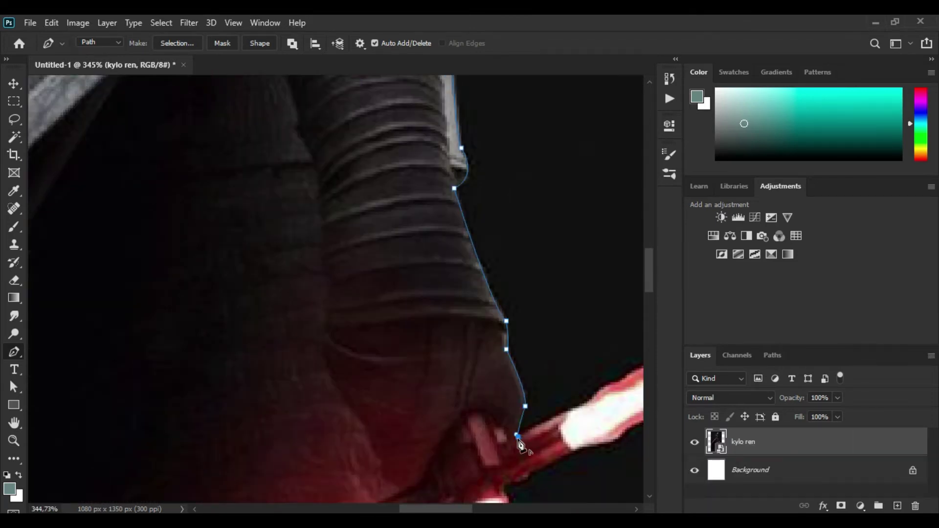
{"action": "scroll", "coordinate": [520, 446], "scroll_direction": "down", "scroll_amount": 3}
{"action": "scroll", "coordinate": [374, 402], "scroll_direction": "up", "scroll_amount": 3}
{"action": "left_click_drag", "start_coordinate": [375, 402], "coordinate": [398, 388]}
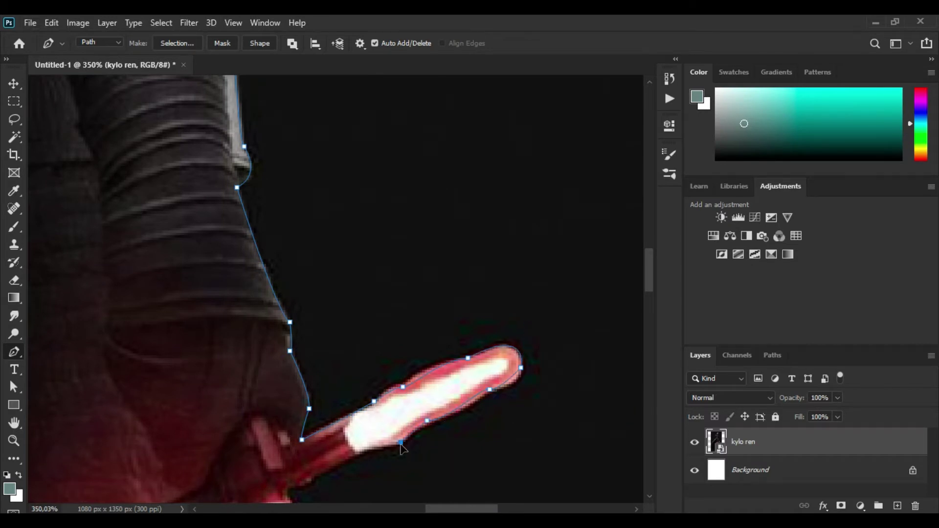
Trace anchor points from the top of the lower lightsaber down its outer edge.
{"action": "left_click_drag", "start_coordinate": [352, 456], "coordinate": [346, 466]}
{"action": "scroll", "coordinate": [355, 361], "scroll_direction": "down", "scroll_amount": 4}
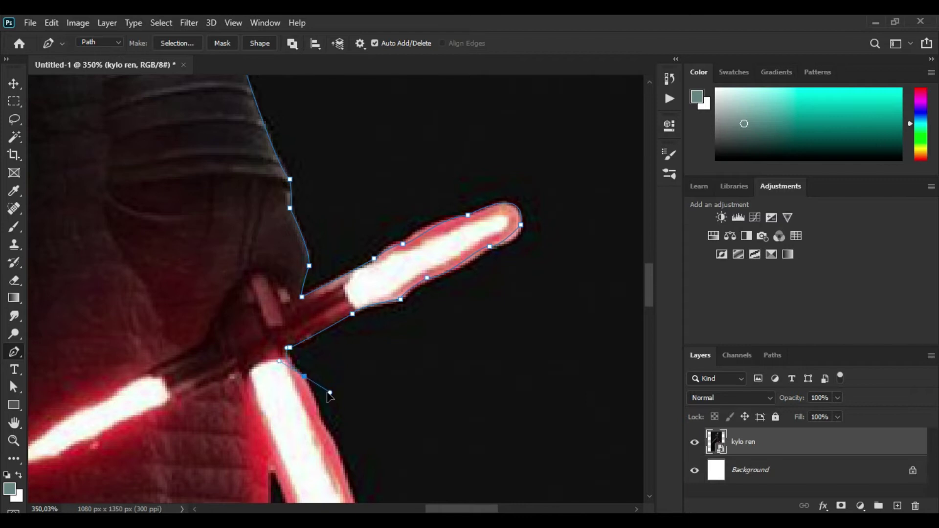
{"action": "left_click", "coordinate": [323, 427]}
{"action": "scroll", "coordinate": [324, 427], "scroll_direction": "down", "scroll_amount": 4}
{"action": "left_click", "coordinate": [352, 358]}
{"action": "left_click_drag", "start_coordinate": [379, 434], "coordinate": [380, 448]}
{"action": "scroll", "coordinate": [380, 448], "scroll_direction": "down", "scroll_amount": 4}
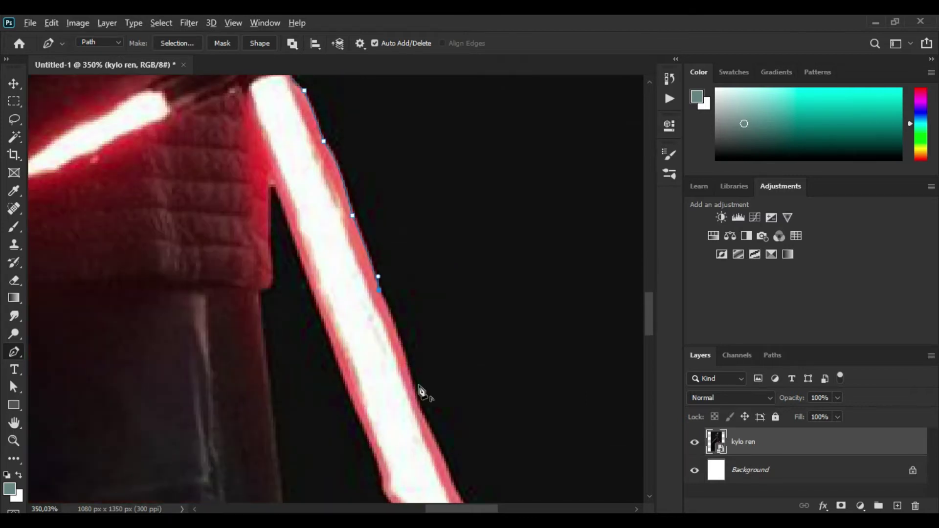
{"action": "left_click", "coordinate": [420, 391]}
{"action": "scroll", "coordinate": [459, 405], "scroll_direction": "down", "scroll_amount": 2}
{"action": "left_click", "coordinate": [459, 404]}
{"action": "scroll", "coordinate": [460, 404], "scroll_direction": "down", "scroll_amount": 3}
{"action": "left_click", "coordinate": [495, 383]}
{"action": "scroll", "coordinate": [494, 383], "scroll_direction": "down", "scroll_amount": 2}
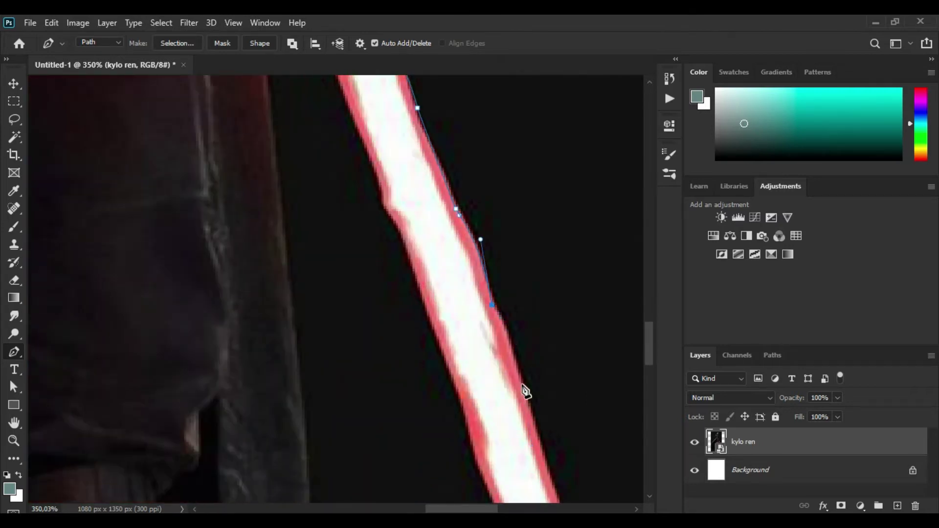
Continue down the saber's right edge past the boot toward the tip.
{"action": "scroll", "coordinate": [379, 342], "scroll_direction": "down", "scroll_amount": 3}
{"action": "scroll", "coordinate": [410, 378], "scroll_direction": "up", "scroll_amount": 3}
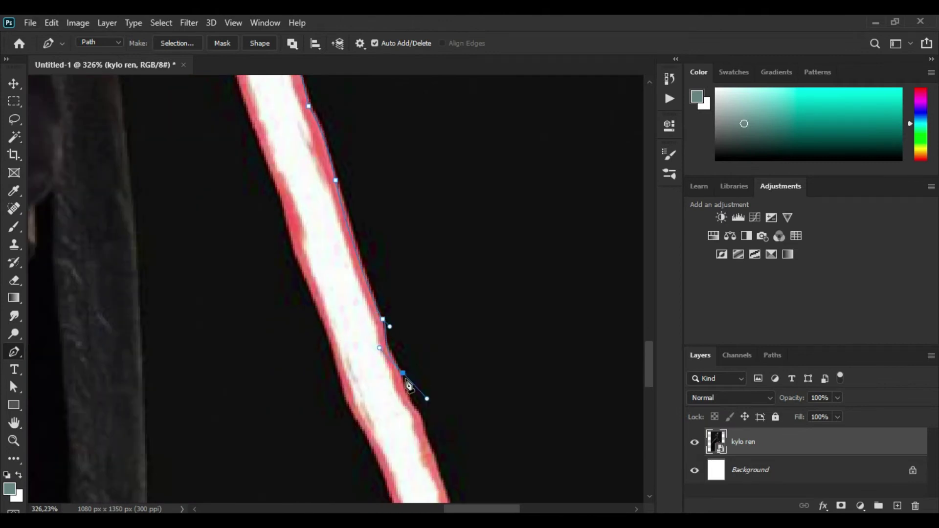
{"action": "scroll", "coordinate": [411, 389], "scroll_direction": "down", "scroll_amount": 1}
{"action": "left_click", "coordinate": [423, 398]}
{"action": "scroll", "coordinate": [441, 416], "scroll_direction": "down", "scroll_amount": 2}
{"action": "left_click", "coordinate": [439, 366]}
{"action": "scroll", "coordinate": [455, 399], "scroll_direction": "down", "scroll_amount": 5}
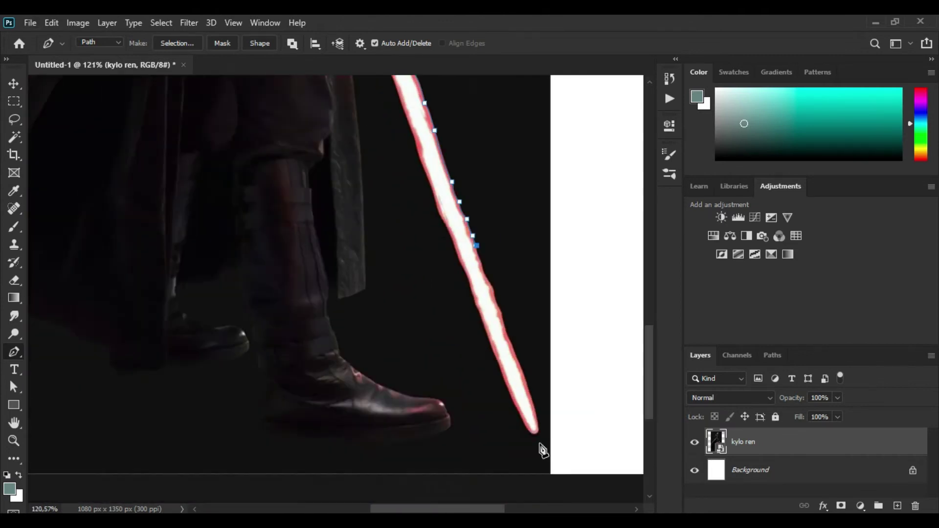
{"action": "scroll", "coordinate": [479, 269], "scroll_direction": "up", "scroll_amount": 5}
{"action": "left_click", "coordinate": [478, 263]}
{"action": "scroll", "coordinate": [543, 397], "scroll_direction": "down", "scroll_amount": 3}
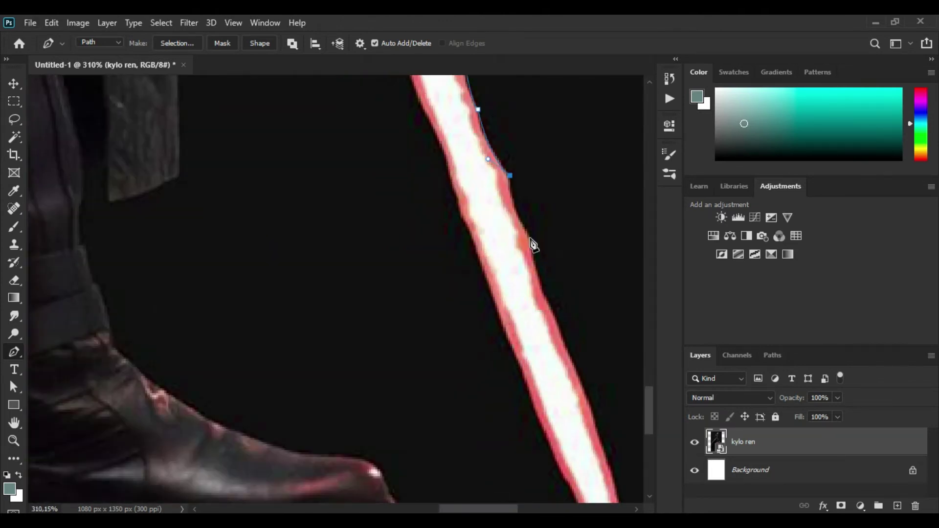
{"action": "left_click", "coordinate": [540, 326]}
{"action": "scroll", "coordinate": [563, 342], "scroll_direction": "down", "scroll_amount": 1}
{"action": "left_click", "coordinate": [589, 395]}
Round the saber tip near the boot and climb back up its left edge.
{"action": "scroll", "coordinate": [602, 440], "scroll_direction": "right", "scroll_amount": 1}
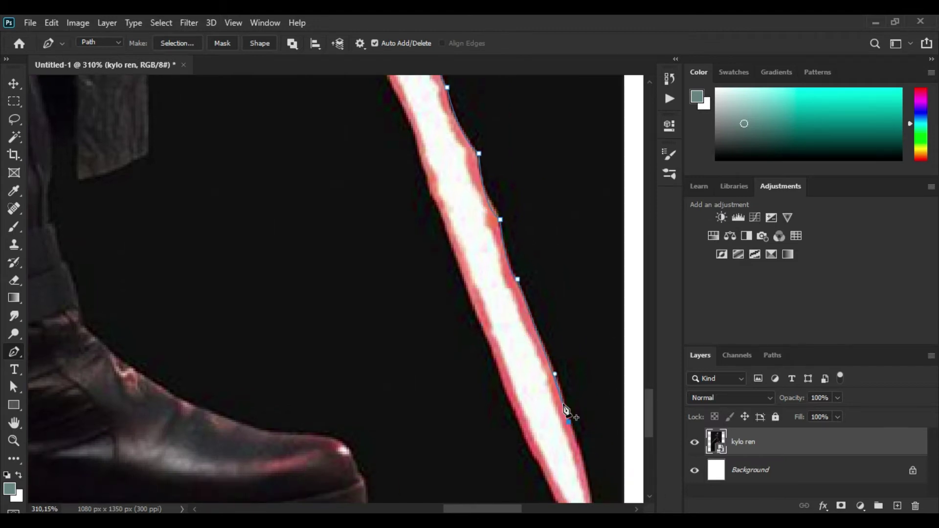
{"action": "scroll", "coordinate": [566, 411], "scroll_direction": "down", "scroll_amount": 3}
{"action": "left_click", "coordinate": [591, 329]}
{"action": "left_click", "coordinate": [590, 364]}
{"action": "left_click", "coordinate": [532, 328]}
{"action": "scroll", "coordinate": [467, 210], "scroll_direction": "up", "scroll_amount": 1}
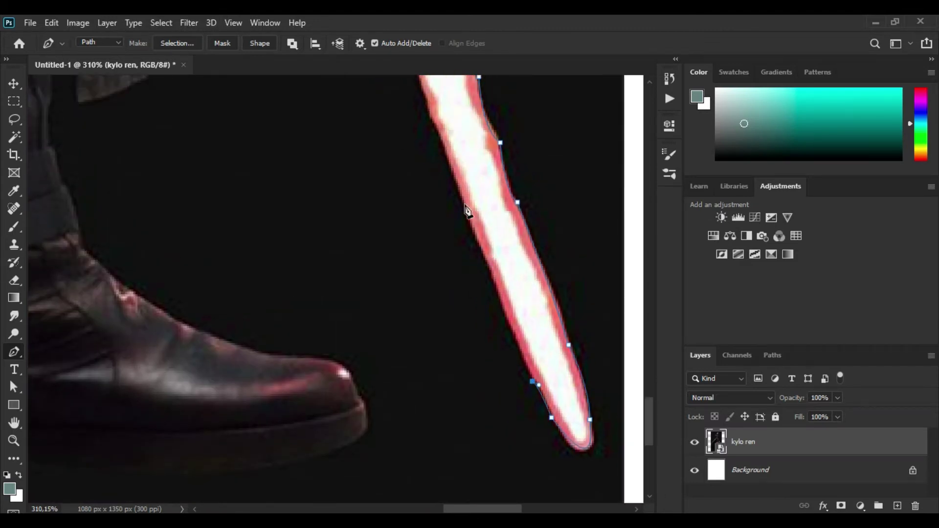
{"action": "scroll", "coordinate": [441, 174], "scroll_direction": "up", "scroll_amount": 2}
{"action": "left_click", "coordinate": [415, 170]}
{"action": "scroll", "coordinate": [391, 146], "scroll_direction": "up", "scroll_amount": 2}
{"action": "left_click", "coordinate": [368, 122]}
{"action": "scroll", "coordinate": [388, 263], "scroll_direction": "up", "scroll_amount": 2}
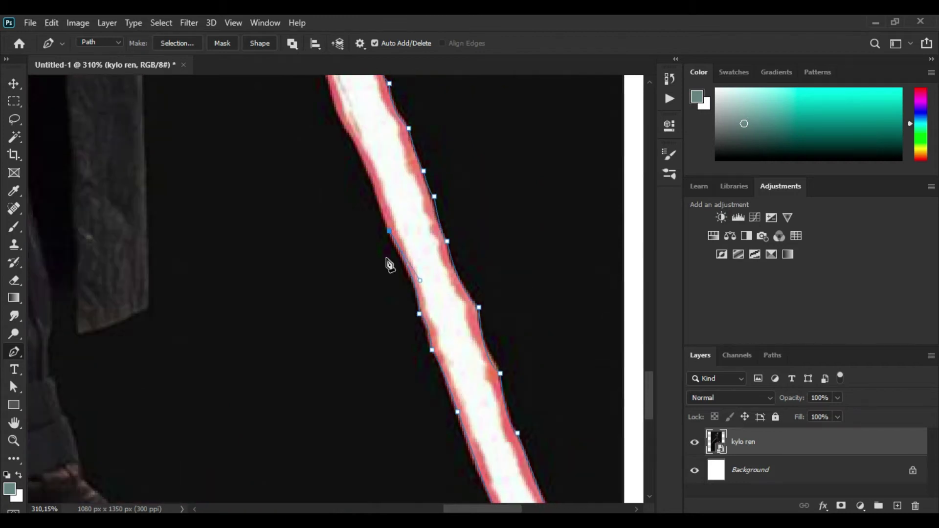
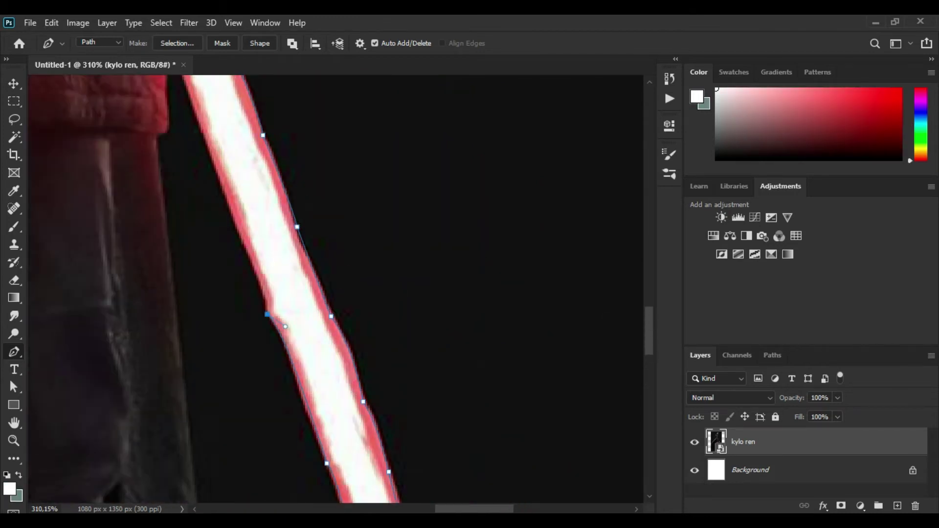
Place Pen anchors on the saber's upper edge and down the cloak's right edge.
{"action": "scroll", "coordinate": [293, 123], "scroll_direction": "left", "scroll_amount": 3}
{"action": "left_click", "coordinate": [318, 78]}
{"action": "scroll", "coordinate": [293, 186], "scroll_direction": "down", "scroll_amount": 2}
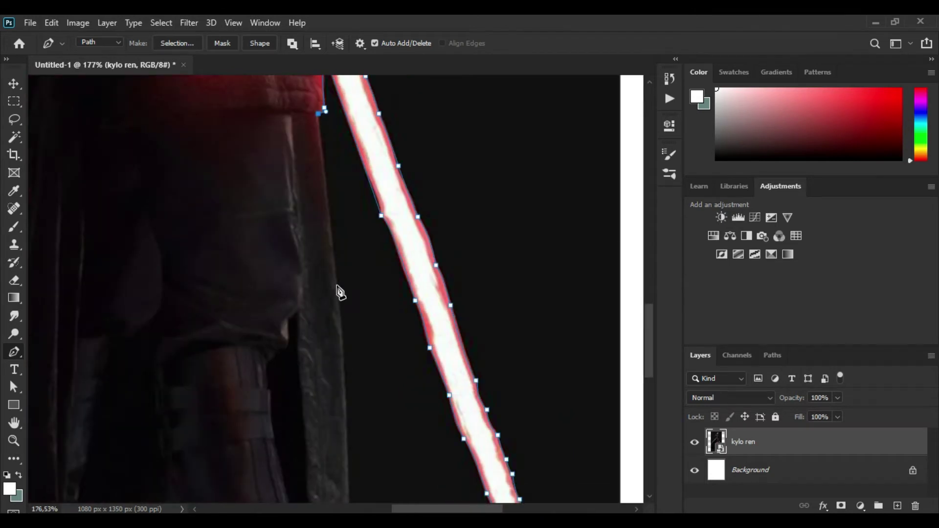
{"action": "scroll", "coordinate": [338, 294], "scroll_direction": "down", "scroll_amount": 3}
{"action": "left_click", "coordinate": [344, 370]}
{"action": "left_click", "coordinate": [313, 384]}
{"action": "scroll", "coordinate": [311, 372], "scroll_direction": "up", "scroll_amount": 2}
{"action": "left_click", "coordinate": [316, 345]}
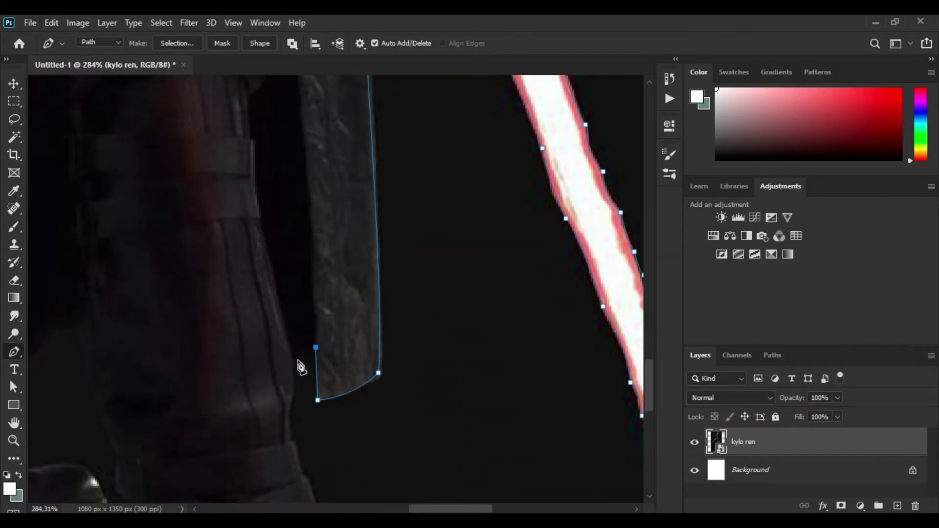
{"action": "left_click", "coordinate": [294, 363]}
Trace the front boot from the cloak join around toe, sole and heel up the leg.
{"action": "scroll", "coordinate": [288, 387], "scroll_direction": "down", "scroll_amount": 1}
{"action": "left_click", "coordinate": [289, 373]}
{"action": "scroll", "coordinate": [302, 416], "scroll_direction": "down", "scroll_amount": 1}
{"action": "left_click", "coordinate": [302, 384]}
{"action": "scroll", "coordinate": [325, 441], "scroll_direction": "down", "scroll_amount": 1}
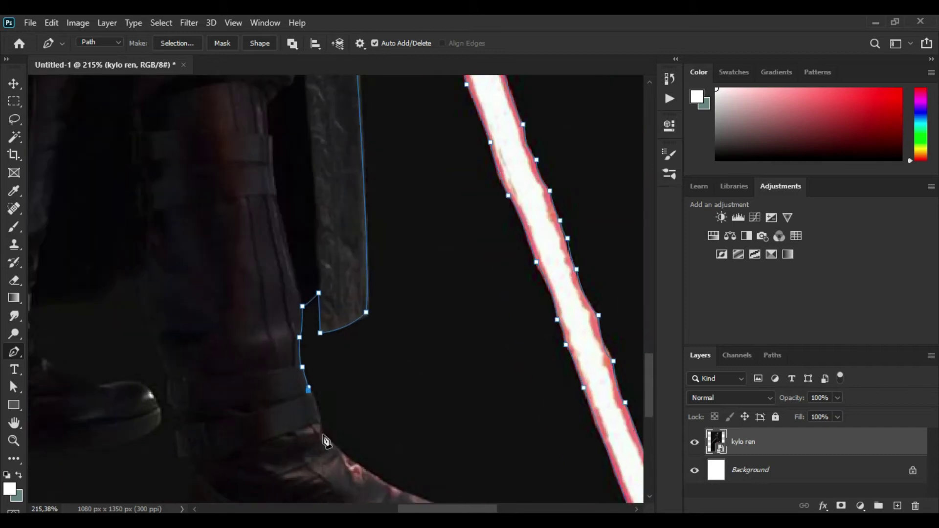
{"action": "scroll", "coordinate": [323, 445], "scroll_direction": "down", "scroll_amount": 2}
{"action": "left_click", "coordinate": [503, 404]}
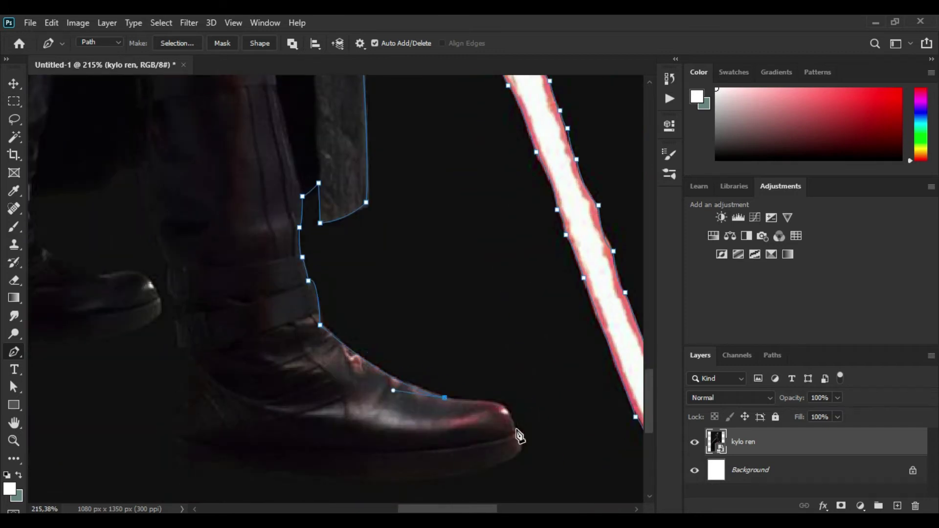
{"action": "scroll", "coordinate": [529, 433], "scroll_direction": "up", "scroll_amount": 1}
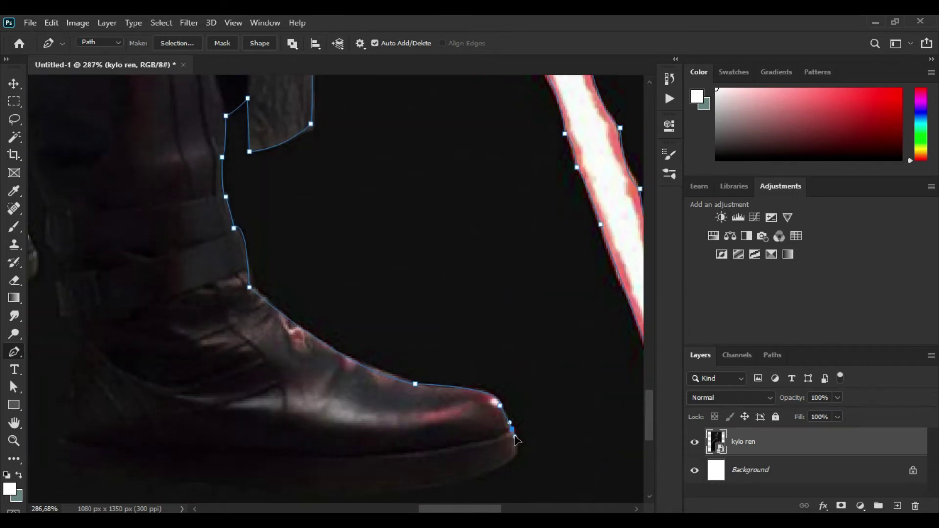
{"action": "scroll", "coordinate": [495, 480], "scroll_direction": "down", "scroll_amount": 2}
{"action": "mouse_move", "coordinate": [245, 432]}
{"action": "left_mouse_down"}
{"action": "mouse_move", "coordinate": [142, 380]}
{"action": "mouse_move", "coordinate": [29, 386]}
{"action": "left_mouse_up"}
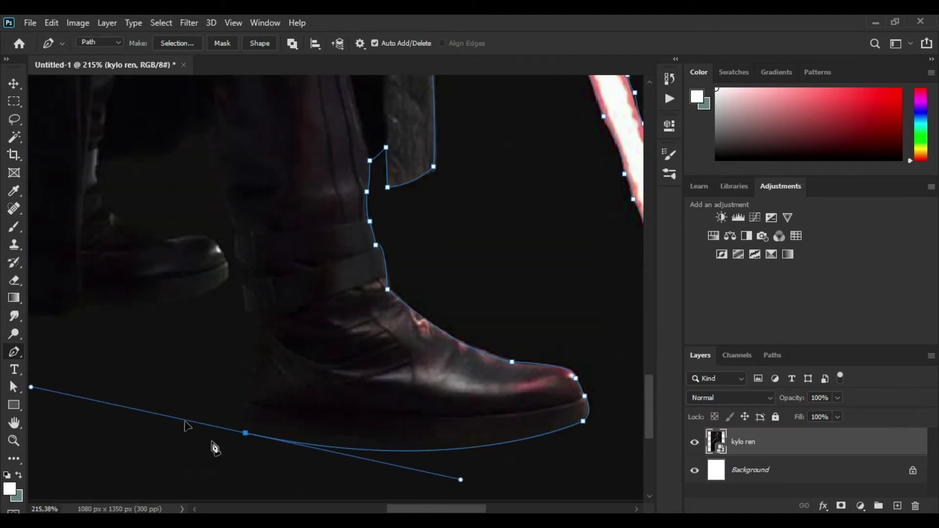
{"action": "scroll", "coordinate": [227, 429], "scroll_direction": "up", "scroll_amount": 2}
{"action": "left_click_drag", "start_coordinate": [267, 339], "coordinate": [290, 334]}
{"action": "left_click", "coordinate": [269, 273]}
{"action": "left_click", "coordinate": [255, 272]}
{"action": "scroll", "coordinate": [255, 264], "scroll_direction": "up", "scroll_amount": 1}
{"action": "left_click", "coordinate": [251, 239]}
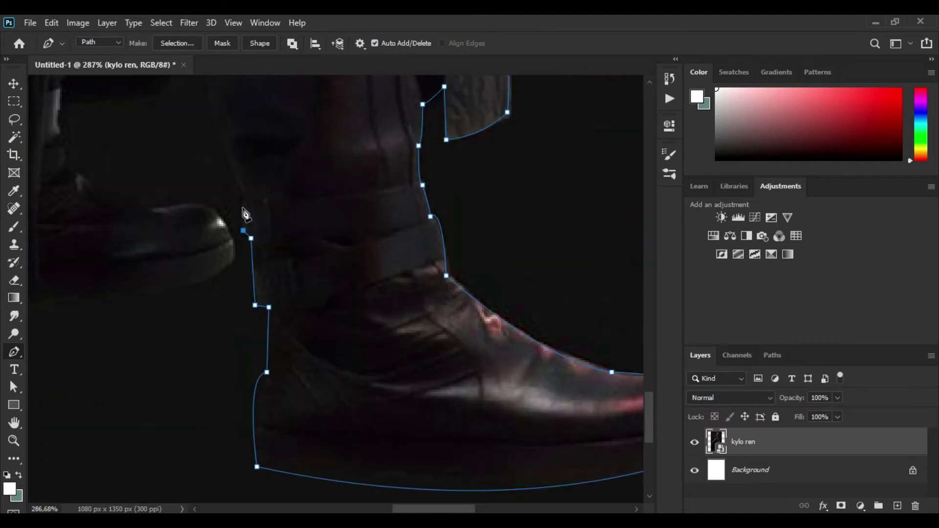
{"action": "left_click", "coordinate": [238, 195]}
{"action": "scroll", "coordinate": [273, 180], "scroll_direction": "down", "scroll_amount": 1}
{"action": "scroll", "coordinate": [137, 202], "scroll_direction": "up", "scroll_amount": 2}
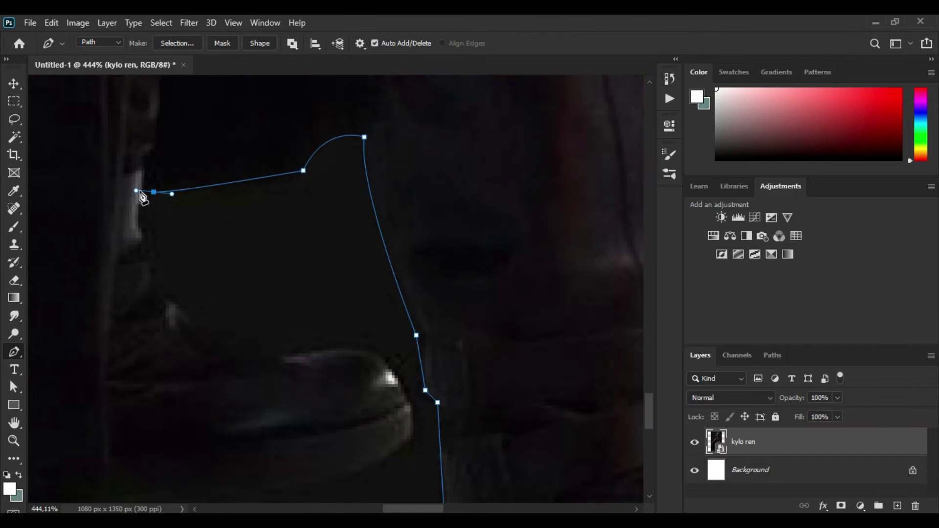
Curve the path around the rear boot and beneath its toe.
{"action": "left_click", "coordinate": [130, 225]}
{"action": "scroll", "coordinate": [137, 225], "scroll_direction": "down", "scroll_amount": 2}
{"action": "left_click_drag", "start_coordinate": [133, 239], "coordinate": [146, 227]}
{"action": "scroll", "coordinate": [185, 255], "scroll_direction": "up", "scroll_amount": 1}
{"action": "scroll", "coordinate": [213, 283], "scroll_direction": "up", "scroll_amount": 2}
{"action": "left_click_drag", "start_coordinate": [223, 283], "coordinate": [235, 284]}
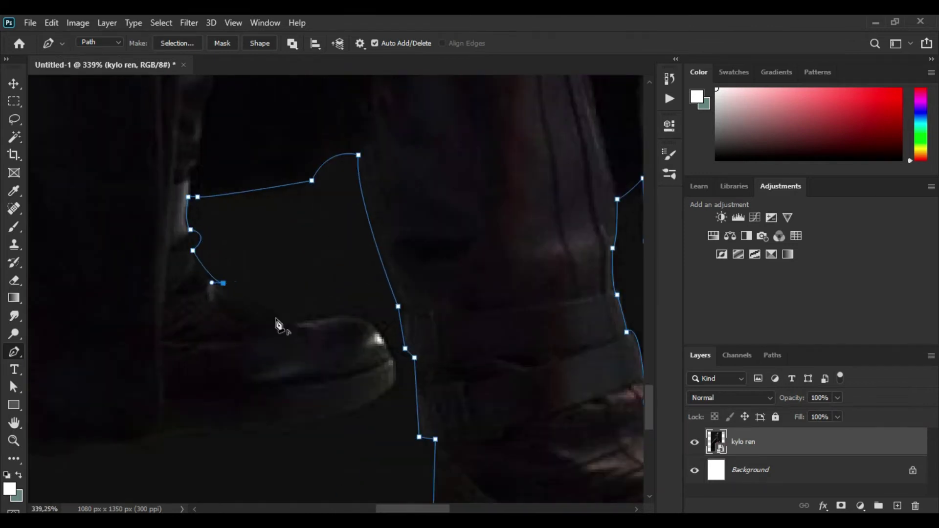
{"action": "left_click_drag", "start_coordinate": [228, 416], "coordinate": [115, 399]}
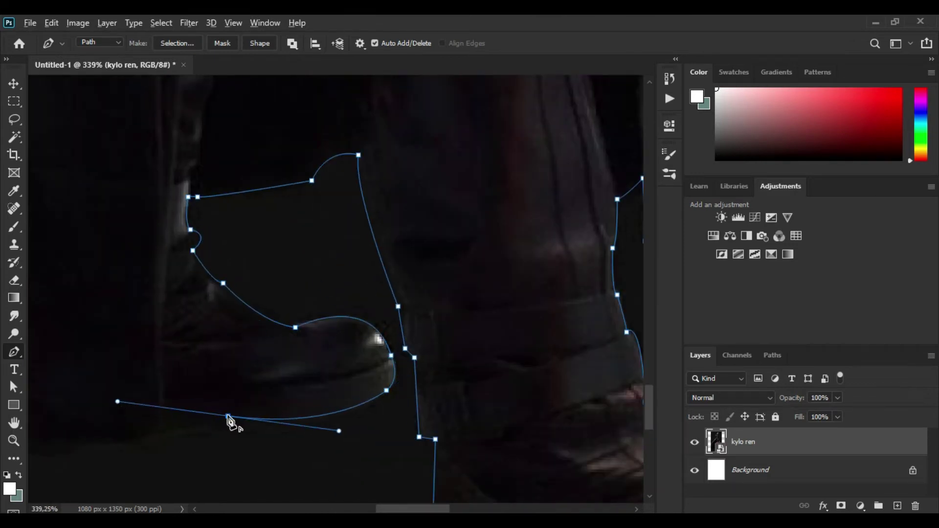
{"action": "left_click_drag", "start_coordinate": [164, 423], "coordinate": [149, 428]}
{"action": "scroll", "coordinate": [150, 428], "scroll_direction": "down", "scroll_amount": 4}
{"action": "scroll", "coordinate": [190, 340], "scroll_direction": "up", "scroll_amount": 3}
Trace the robe hem to its lower-left corner, close the outline and load it as a selection.
{"action": "left_click", "coordinate": [196, 311]}
{"action": "scroll", "coordinate": [196, 311], "scroll_direction": "down", "scroll_amount": 5}
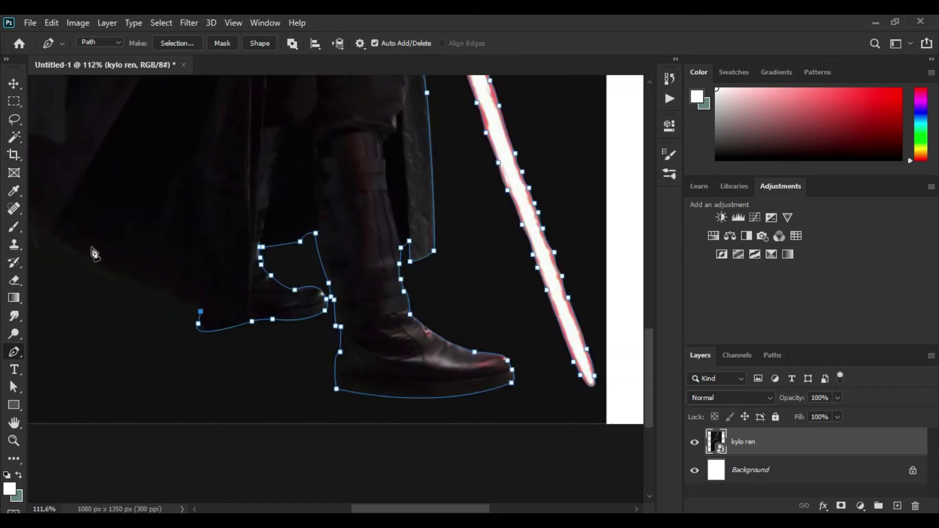
{"action": "scroll", "coordinate": [90, 249], "scroll_direction": "up", "scroll_amount": 1}
{"action": "left_click_drag", "start_coordinate": [103, 274], "coordinate": [83, 276]}
{"action": "scroll", "coordinate": [134, 247], "scroll_direction": "down", "scroll_amount": 2}
{"action": "left_click", "coordinate": [134, 247]}
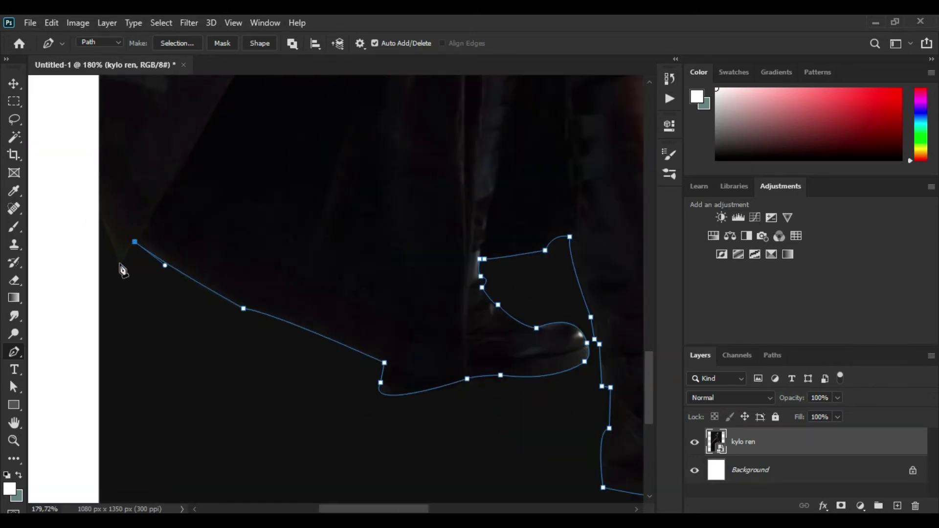
{"action": "scroll", "coordinate": [122, 268], "scroll_direction": "down", "scroll_amount": 2}
{"action": "scroll", "coordinate": [96, 255], "scroll_direction": "up", "scroll_amount": 1}
{"action": "left_click", "coordinate": [168, 45]}
{"action": "key", "text": "Return"}
Mask the figure, then duplicate it offset to the right at 62% opacity.
{"action": "key", "text": "ctrl+0"}
{"action": "key", "text": "v"}
{"action": "mouse_move", "coordinate": [326, 307]}
{"action": "left_mouse_down"}
{"action": "mouse_move", "coordinate": [350, 318]}
{"action": "mouse_move", "coordinate": [336, 316]}
{"action": "left_mouse_up"}
{"action": "double_click", "coordinate": [820, 397]}
{"action": "type", "text": "62"}
{"action": "scroll", "coordinate": [176, 353], "scroll_direction": "up", "scroll_amount": 5}
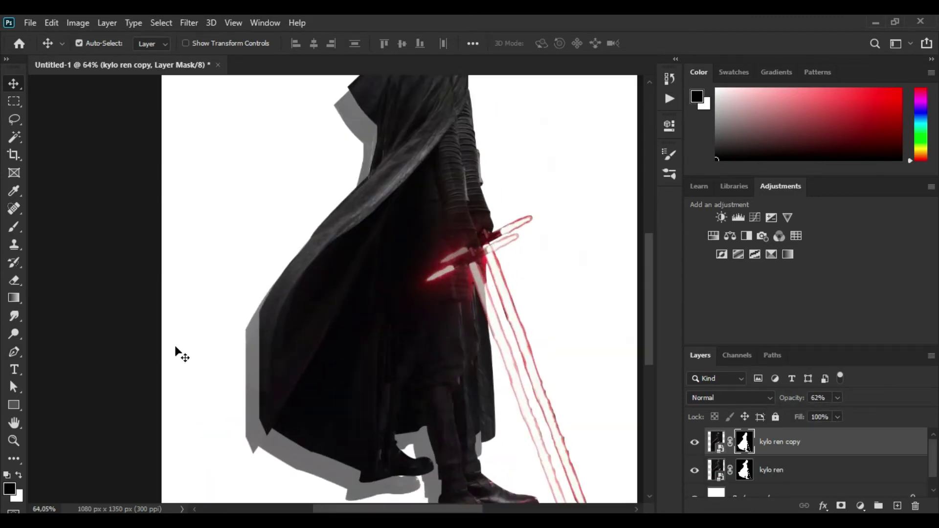
Paint black on the copy's mask to remove the grey shadow along the hem.
{"action": "key", "text": "b"}
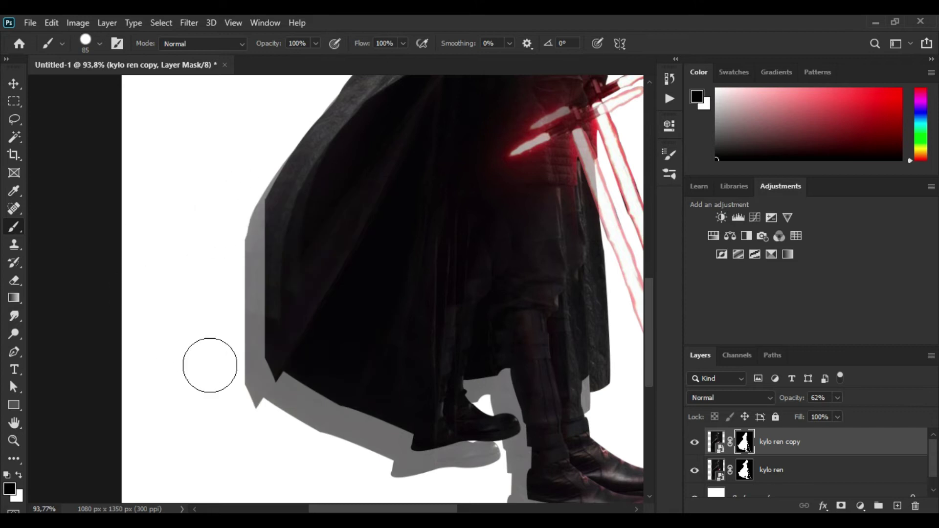
{"action": "scroll", "coordinate": [259, 428], "scroll_direction": "up", "scroll_amount": 1}
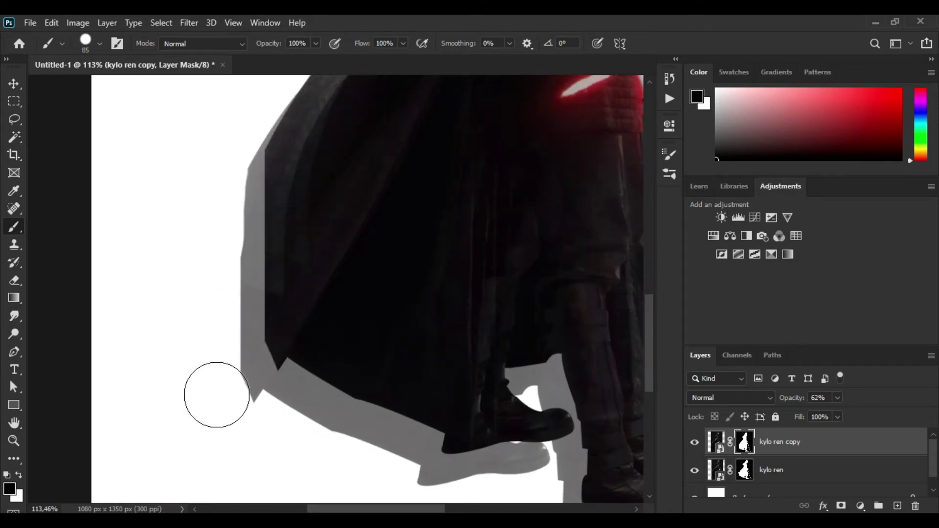
{"action": "scroll", "coordinate": [216, 394], "scroll_direction": "down", "scroll_amount": 5}
{"action": "scroll", "coordinate": [243, 440], "scroll_direction": "up", "scroll_amount": 4}
{"action": "mouse_move", "coordinate": [222, 449]}
{"action": "left_mouse_down"}
{"action": "mouse_move", "coordinate": [249, 429]}
{"action": "mouse_move", "coordinate": [343, 477]}
{"action": "left_mouse_up"}
{"action": "scroll", "coordinate": [294, 455], "scroll_direction": "down", "scroll_amount": 4}
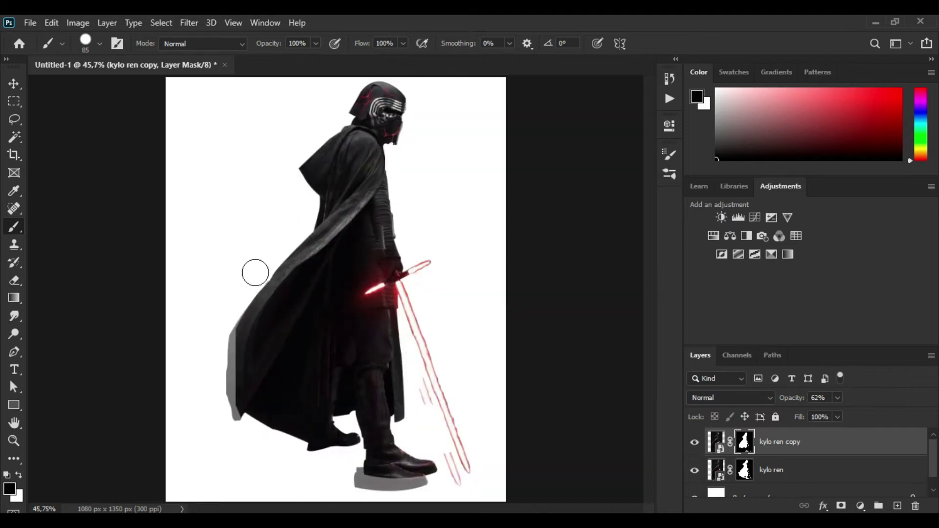
{"action": "scroll", "coordinate": [220, 426], "scroll_direction": "up", "scroll_amount": 7}
Refine the copy's mask, swapping black and white to hide the rough cape edges.
{"action": "key", "text": "x"}
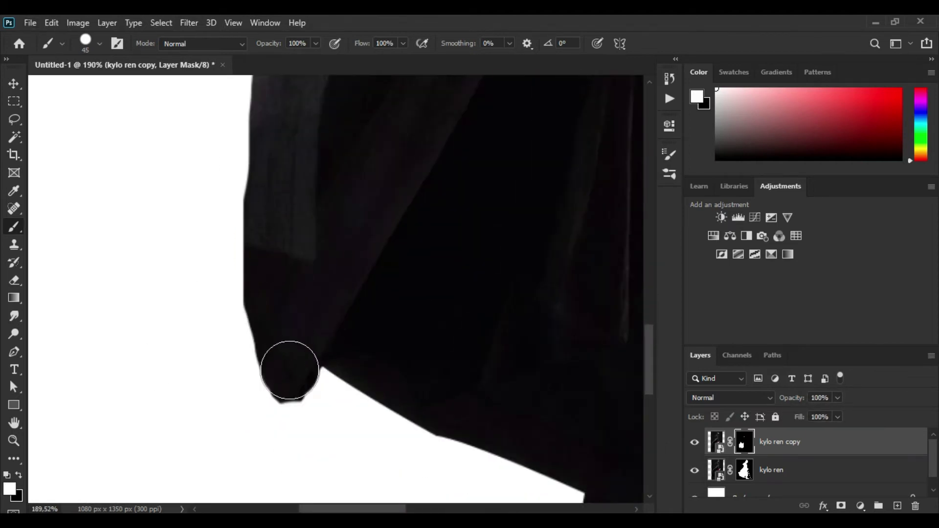
{"action": "scroll", "coordinate": [277, 243], "scroll_direction": "up", "scroll_amount": 2}
{"action": "scroll", "coordinate": [409, 206], "scroll_direction": "down", "scroll_amount": 6}
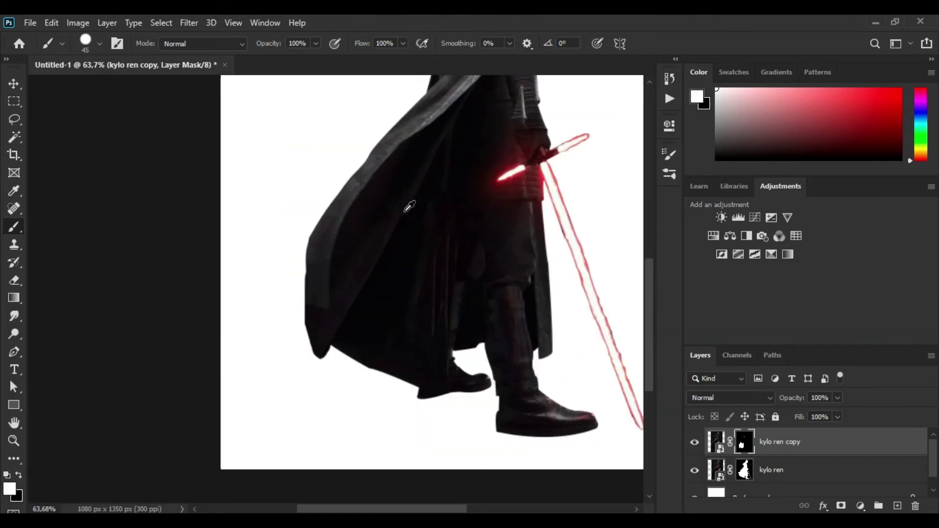
{"action": "key", "text": "x"}
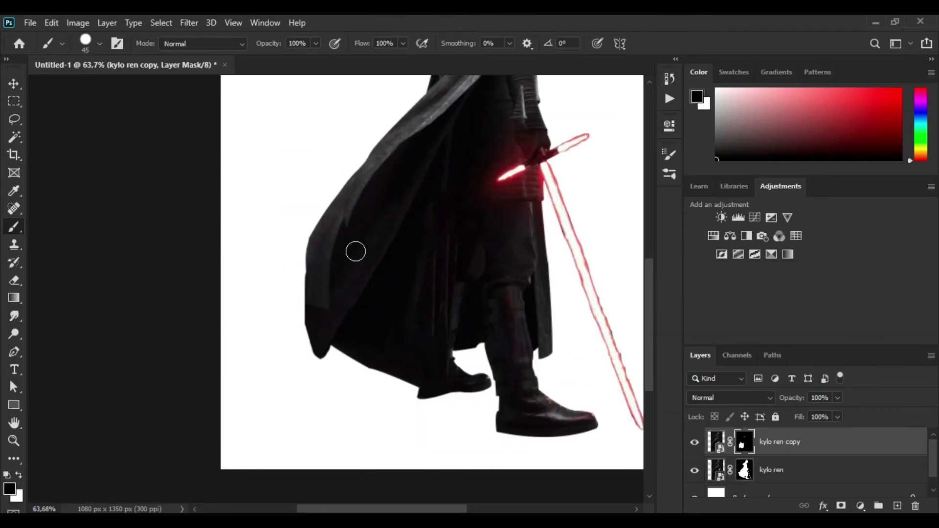
{"action": "scroll", "coordinate": [444, 319], "scroll_direction": "down", "scroll_amount": 3}
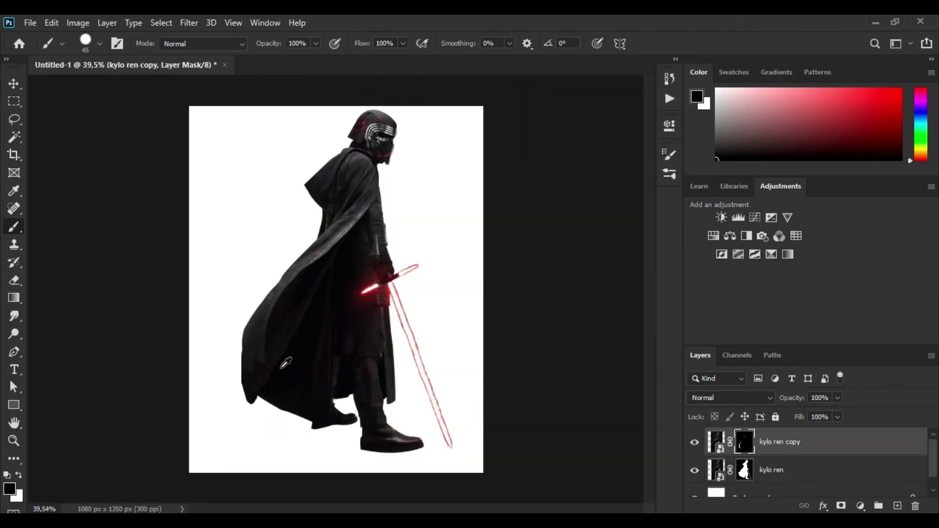
{"action": "scroll", "coordinate": [237, 413], "scroll_direction": "up", "scroll_amount": 5}
{"action": "key", "text": "x"}
{"action": "scroll", "coordinate": [299, 187], "scroll_direction": "down", "scroll_amount": 4}
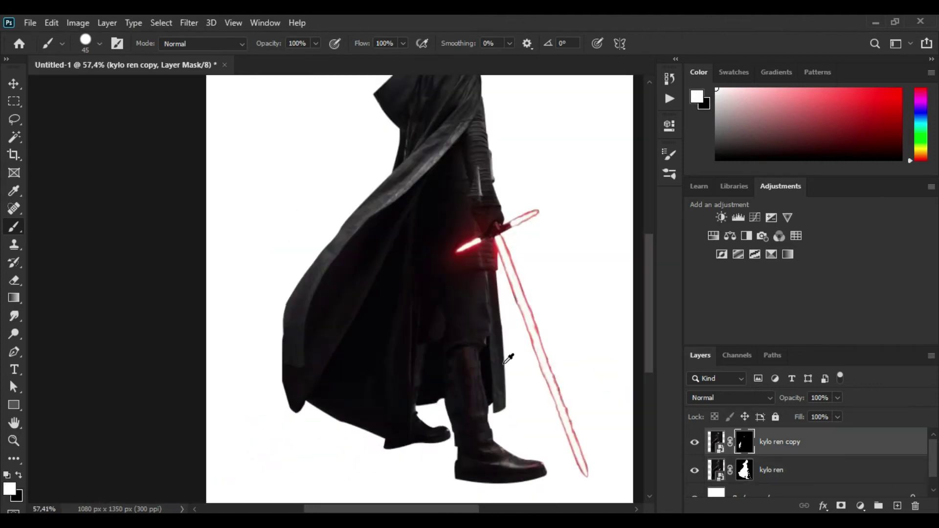
{"action": "scroll", "coordinate": [336, 335], "scroll_direction": "up", "scroll_amount": 5}
{"action": "key", "text": "x"}
{"action": "left_click_drag", "start_coordinate": [292, 313], "coordinate": [289, 342]}
{"action": "mouse_move", "coordinate": [295, 377]}
{"action": "left_mouse_down"}
{"action": "mouse_move", "coordinate": [304, 205]}
{"action": "mouse_move", "coordinate": [397, 288]}
{"action": "left_mouse_up"}
{"action": "scroll", "coordinate": [396, 287], "scroll_direction": "down", "scroll_amount": 6}
Merge the two Kylo Ren layers, then reposition and enlarge the merged figure.
{"action": "key", "text": "x"}
{"action": "key", "text": "v"}
{"action": "right_click", "coordinate": [796, 461]}
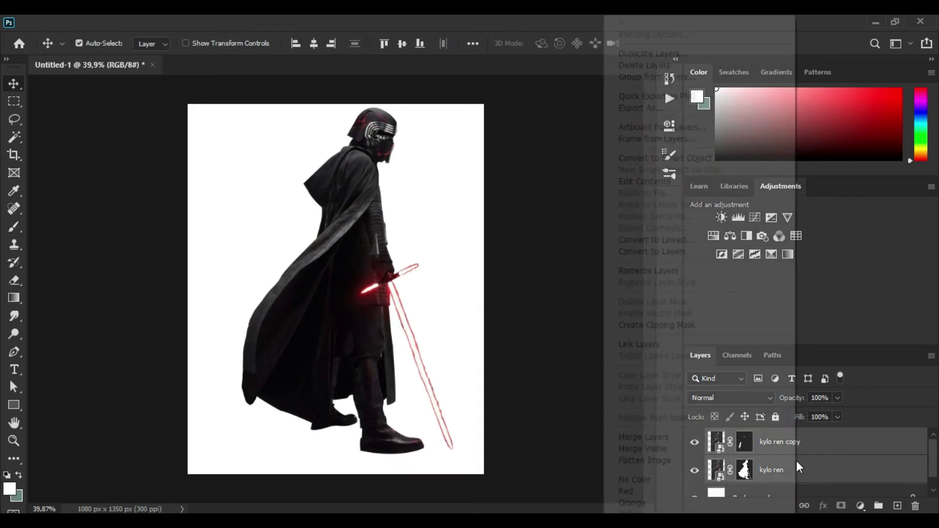
{"action": "left_click", "coordinate": [744, 442]}
{"action": "key", "text": "b"}
{"action": "key", "text": "ctrl+e"}
{"action": "key", "text": "v"}
{"action": "mouse_move", "coordinate": [325, 223]}
{"action": "left_mouse_down"}
{"action": "mouse_move", "coordinate": [313, 250]}
{"action": "mouse_move", "coordinate": [326, 285]}
{"action": "left_mouse_up"}
{"action": "key", "text": "ctrl+t"}
{"action": "key", "text": "Return"}
Place the explosion image below the figure, moved and scaled behind the helmet.
{"action": "key", "text": "alt+Tab"}
{"action": "left_click_drag", "start_coordinate": [336, 225], "coordinate": [335, 288]}
{"action": "key", "text": "Return"}
{"action": "left_click_drag", "start_coordinate": [767, 442], "coordinate": [826, 478]}
{"action": "left_click", "coordinate": [825, 469]}
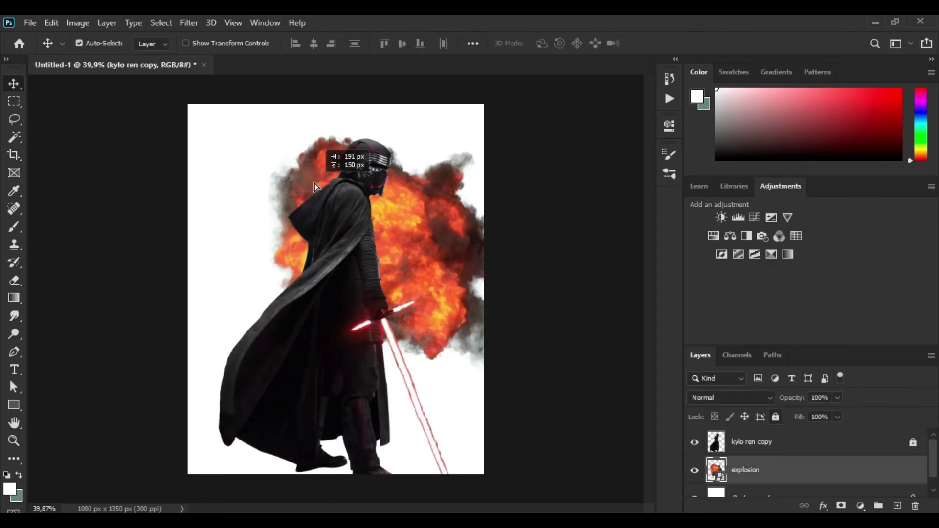
{"action": "key", "text": "ctrl+t"}
{"action": "left_click_drag", "start_coordinate": [327, 274], "coordinate": [436, 161]}
{"action": "left_click_drag", "start_coordinate": [378, 210], "coordinate": [320, 250]}
Add a clipped orange-red Colorize Hue/Saturation at saturation 100 with an inverted mask.
{"action": "key", "text": "Return"}
{"action": "left_click", "coordinate": [827, 442]}
{"action": "left_click", "coordinate": [713, 236]}
{"action": "left_click", "coordinate": [551, 354]}
{"action": "mouse_move", "coordinate": [551, 218]}
{"action": "left_mouse_down"}
{"action": "mouse_move", "coordinate": [535, 219]}
{"action": "mouse_move", "coordinate": [606, 218]}
{"action": "mouse_move", "coordinate": [468, 218]}
{"action": "mouse_move", "coordinate": [580, 245]}
{"action": "left_mouse_up"}
{"action": "left_click", "coordinate": [538, 291]}
{"action": "left_click_drag", "start_coordinate": [494, 219], "coordinate": [479, 218]}
{"action": "left_click_drag", "start_coordinate": [580, 245], "coordinate": [635, 244]}
{"action": "mouse_move", "coordinate": [553, 272]}
{"action": "left_mouse_down"}
{"action": "mouse_move", "coordinate": [562, 272]}
{"action": "mouse_move", "coordinate": [543, 272]}
{"action": "left_mouse_up"}
{"action": "left_click", "coordinate": [631, 120]}
{"action": "key", "text": "ctrl+i"}
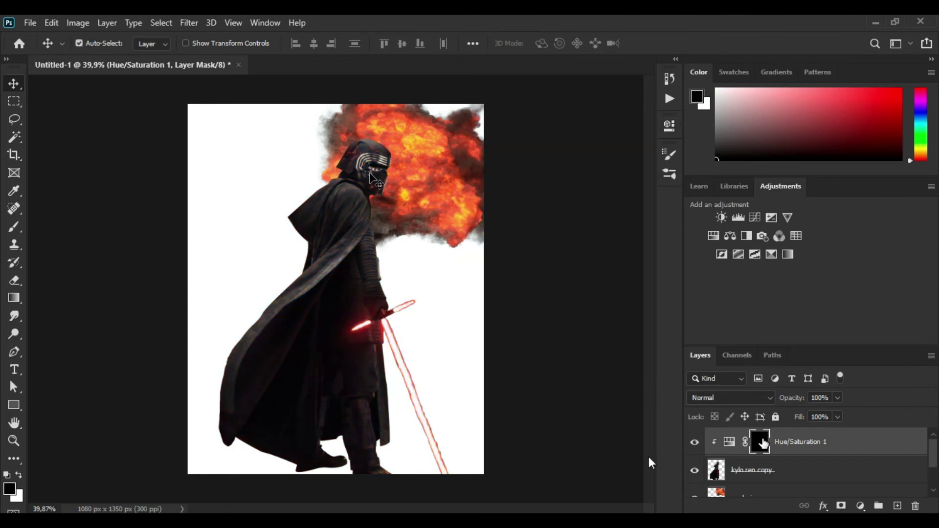
Choose a brush preset and paint orange rim light onto the helmet edges in the mask.
{"action": "scroll", "coordinate": [357, 142], "scroll_direction": "up", "scroll_amount": 5}
{"action": "key", "text": "b"}
{"action": "key", "text": "x"}
{"action": "right_click", "coordinate": [252, 178]}
{"action": "double_click", "coordinate": [290, 293]}
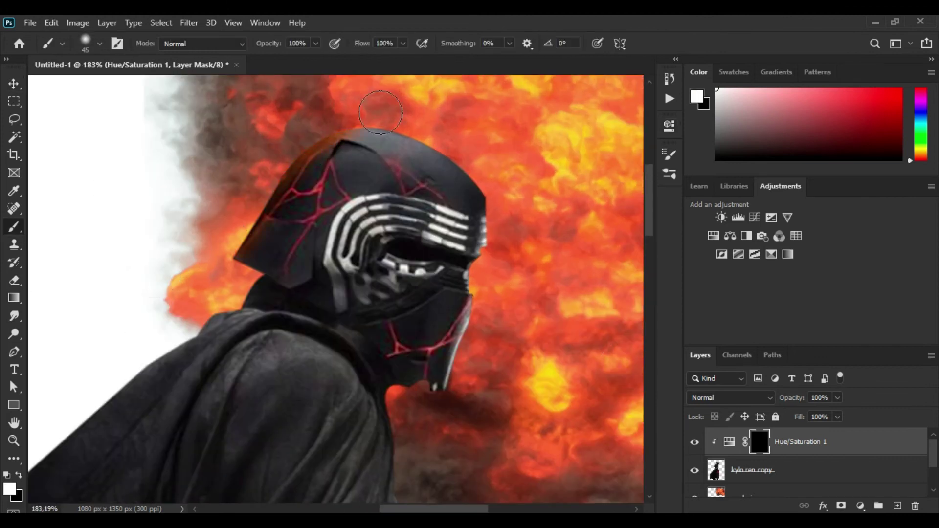
{"action": "scroll", "coordinate": [357, 142], "scroll_direction": "up", "scroll_amount": 3}
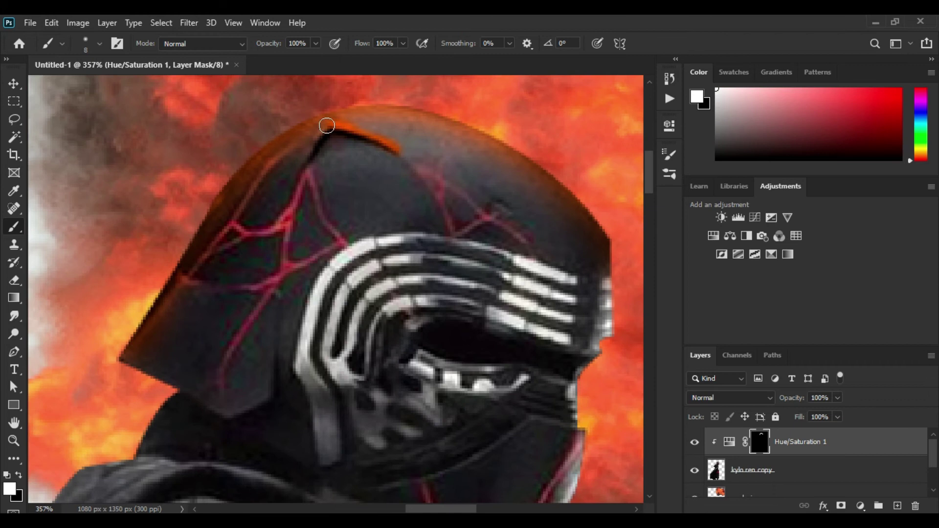
{"action": "key", "text": "x"}
{"action": "scroll", "coordinate": [551, 279], "scroll_direction": "down", "scroll_amount": 1}
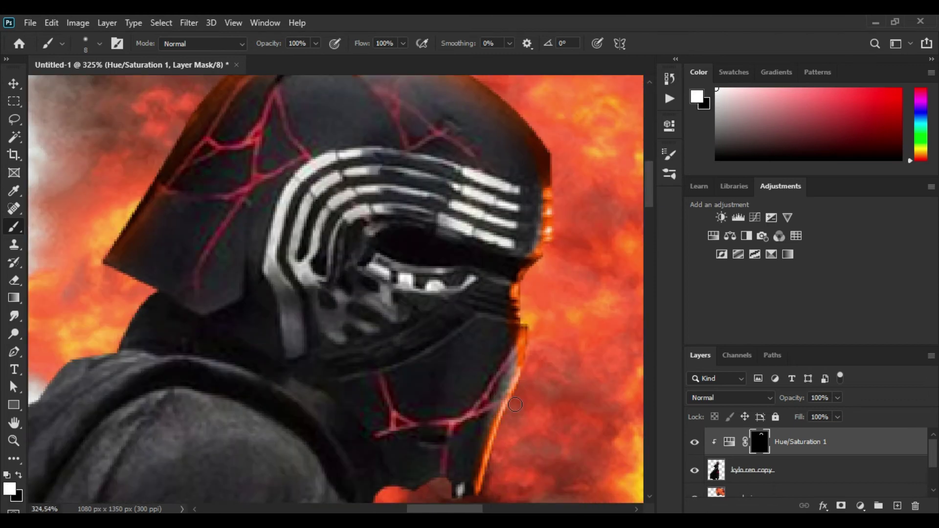
{"action": "scroll", "coordinate": [451, 394], "scroll_direction": "down", "scroll_amount": 3}
{"action": "scroll", "coordinate": [477, 336], "scroll_direction": "up", "scroll_amount": 1}
{"action": "scroll", "coordinate": [383, 295], "scroll_direction": "down", "scroll_amount": 2}
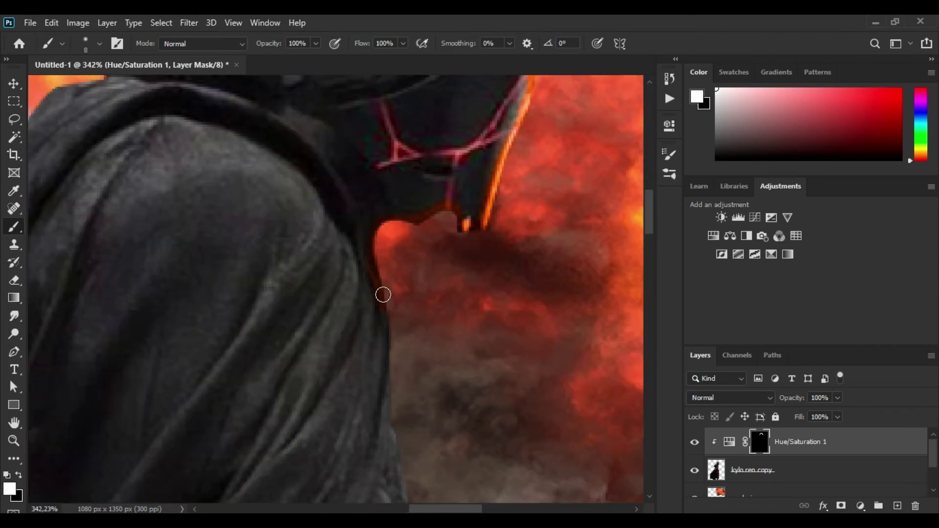
Paint orange glow along the cloak edges, swapping black and white to refine it.
{"action": "left_click_drag", "start_coordinate": [391, 302], "coordinate": [392, 174]}
{"action": "scroll", "coordinate": [394, 285], "scroll_direction": "down", "scroll_amount": 2}
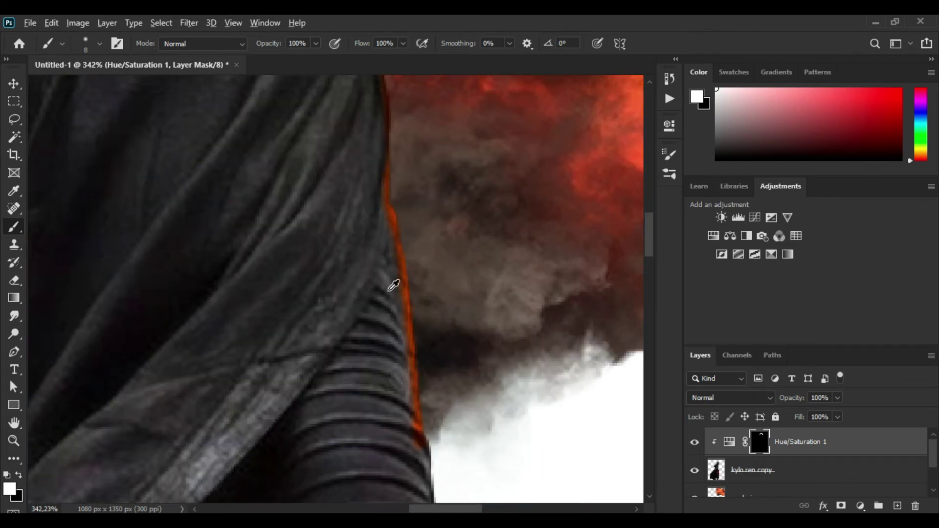
{"action": "scroll", "coordinate": [404, 309], "scroll_direction": "up", "scroll_amount": 3}
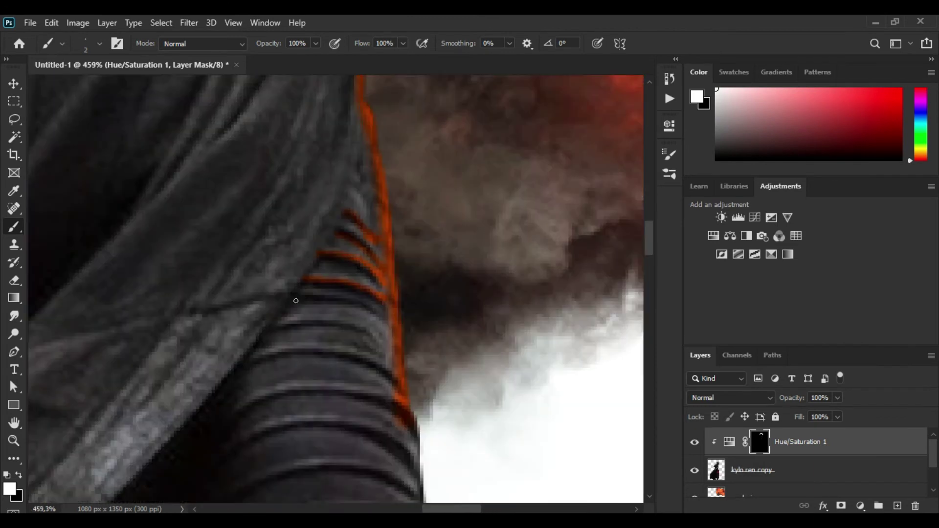
{"action": "scroll", "coordinate": [283, 357], "scroll_direction": "down", "scroll_amount": 5}
{"action": "scroll", "coordinate": [251, 157], "scroll_direction": "up", "scroll_amount": 4}
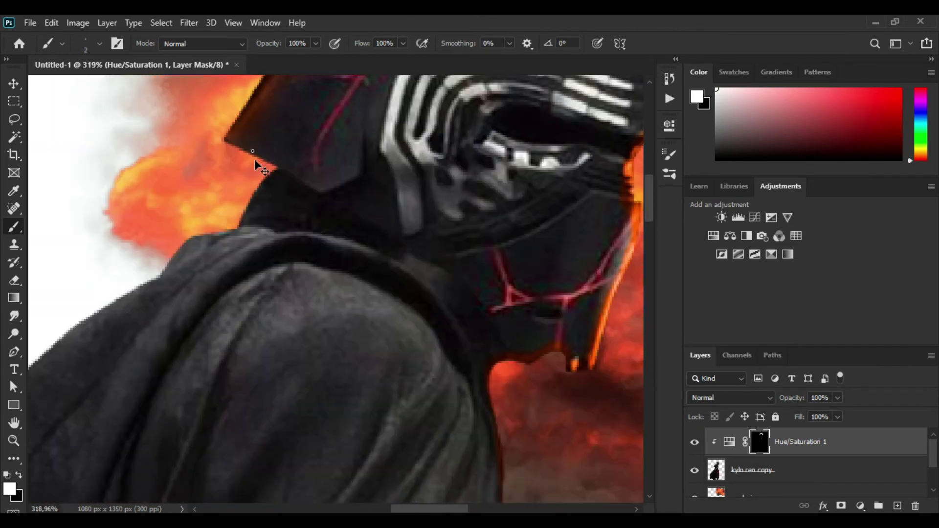
{"action": "scroll", "coordinate": [305, 191], "scroll_direction": "down", "scroll_amount": 5}
{"action": "scroll", "coordinate": [258, 220], "scroll_direction": "up", "scroll_amount": 6}
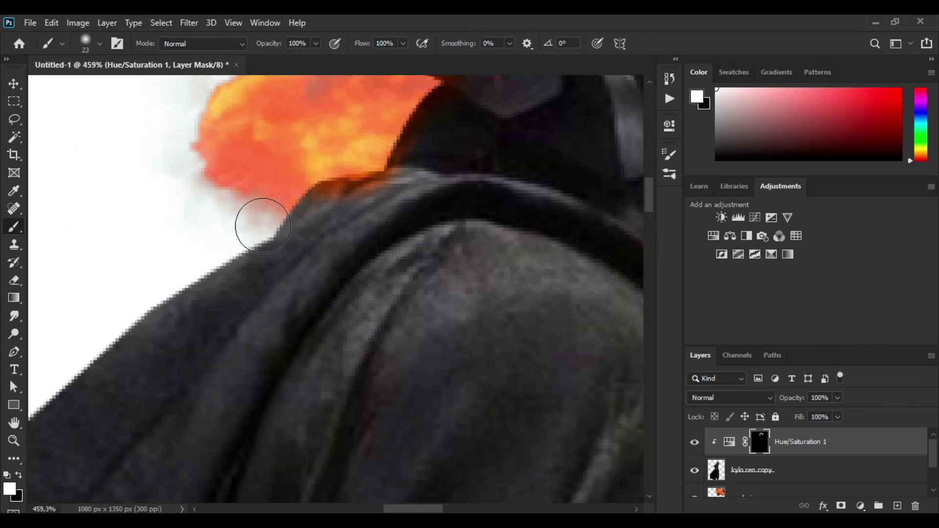
{"action": "scroll", "coordinate": [383, 222], "scroll_direction": "down", "scroll_amount": 3}
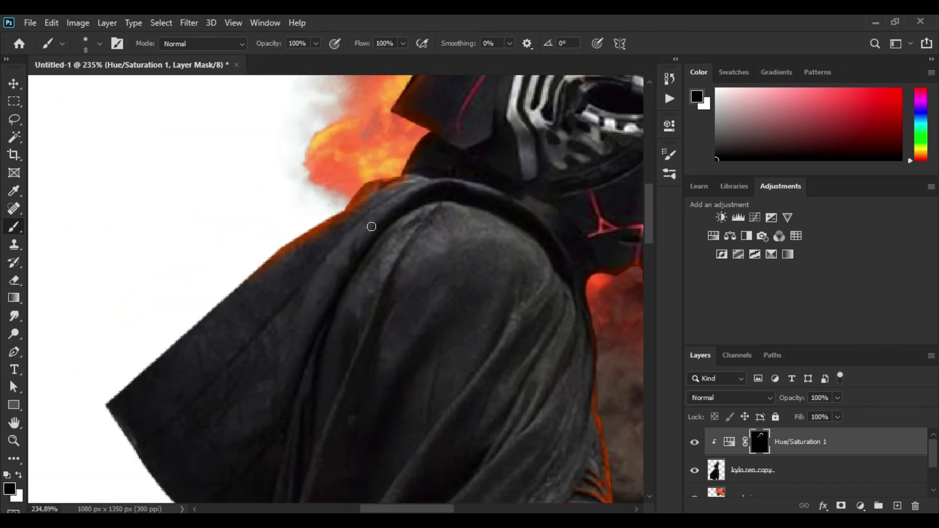
{"action": "scroll", "coordinate": [334, 298], "scroll_direction": "down", "scroll_amount": 2}
{"action": "scroll", "coordinate": [300, 401], "scroll_direction": "up", "scroll_amount": 3}
{"action": "key", "text": "x"}
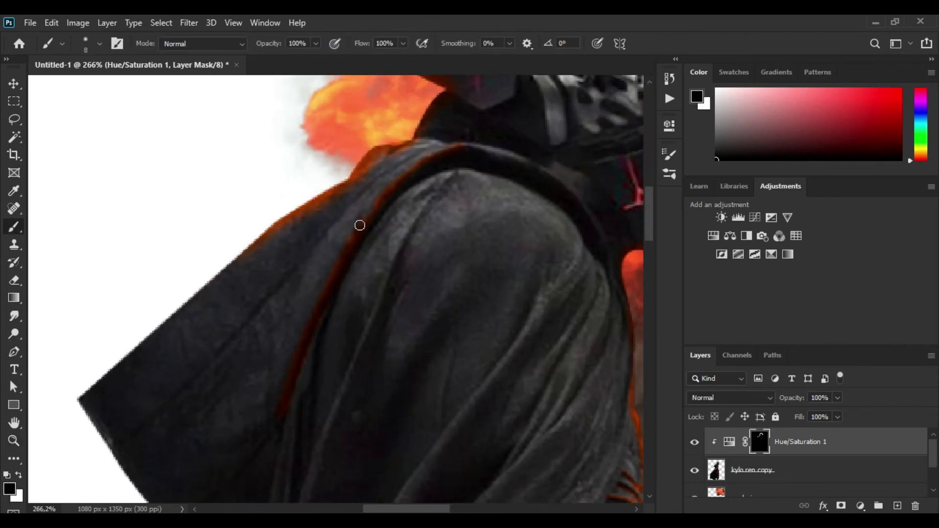
{"action": "scroll", "coordinate": [346, 245], "scroll_direction": "down", "scroll_amount": 2}
{"action": "scroll", "coordinate": [291, 248], "scroll_direction": "down", "scroll_amount": 2}
{"action": "key", "text": "x"}
{"action": "scroll", "coordinate": [496, 204], "scroll_direction": "up", "scroll_amount": 4}
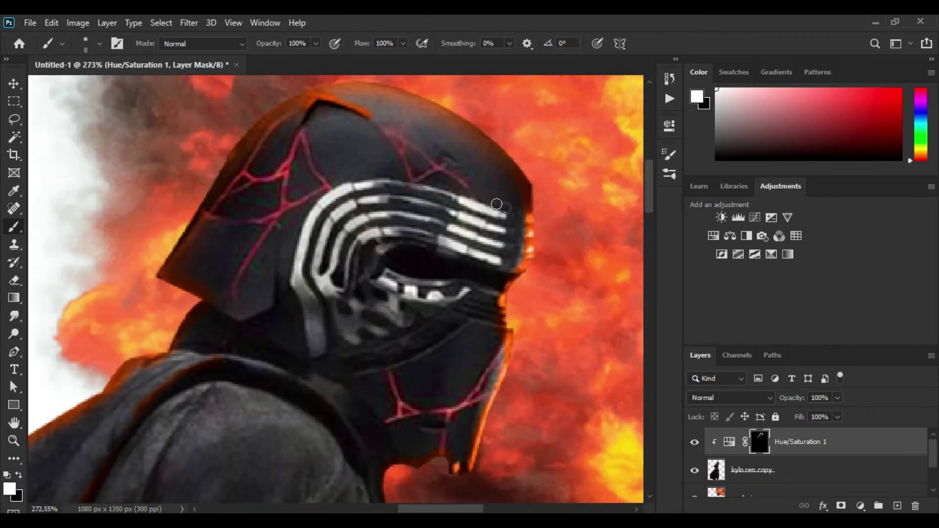
{"action": "scroll", "coordinate": [503, 220], "scroll_direction": "down", "scroll_amount": 5}
Alt-drag a copy of the explosion to the canvas's left edge and flip it horizontally.
{"action": "scroll", "coordinate": [490, 343], "scroll_direction": "up", "scroll_amount": 2}
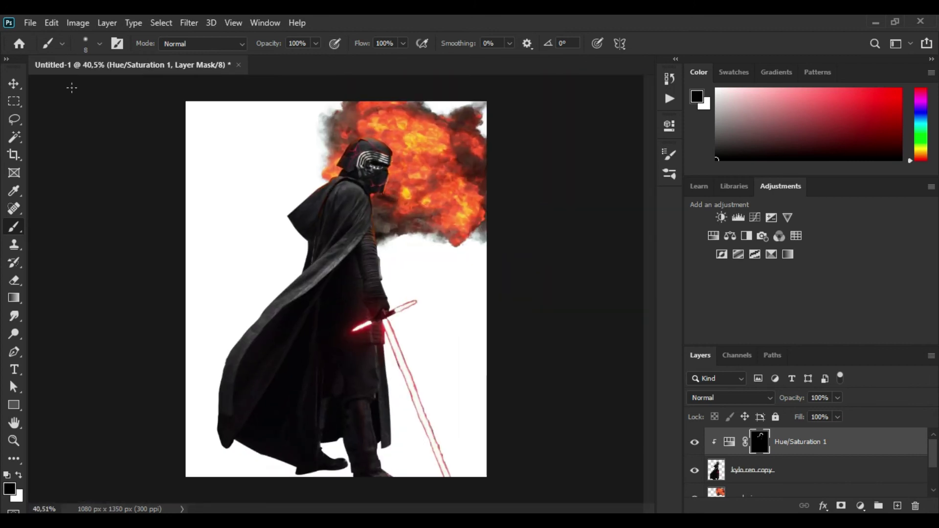
{"action": "key", "text": "v"}
{"action": "mouse_move", "coordinate": [377, 323]}
{"action": "left_mouse_down"}
{"action": "mouse_move", "coordinate": [214, 277]}
{"action": "mouse_move", "coordinate": [147, 274]}
{"action": "left_mouse_up"}
{"action": "key", "text": "ctrl+t"}
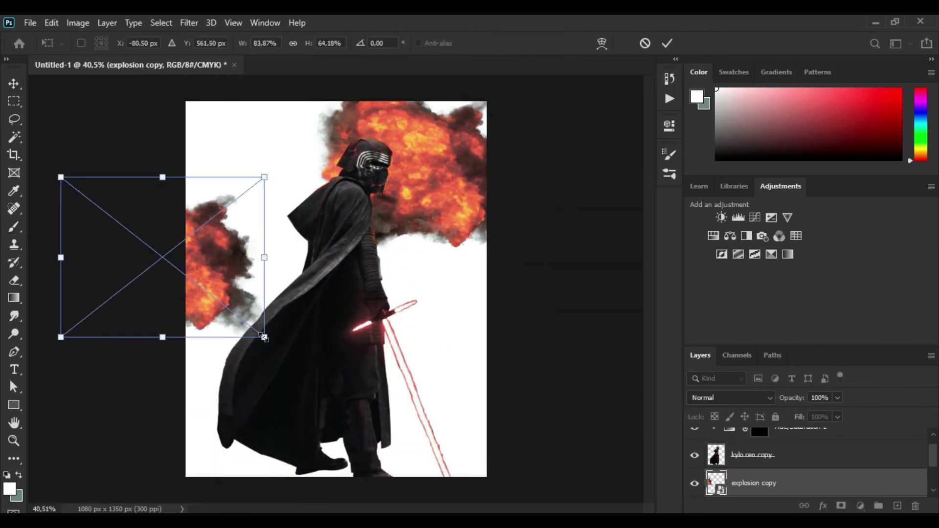
{"action": "key", "text": "Return"}
{"action": "left_click", "coordinate": [669, 79]}
Tint the flipped explosion green with a clipped colorize Hue/Saturation adjustment.
{"action": "left_click", "coordinate": [537, 219]}
{"action": "left_click", "coordinate": [714, 236]}
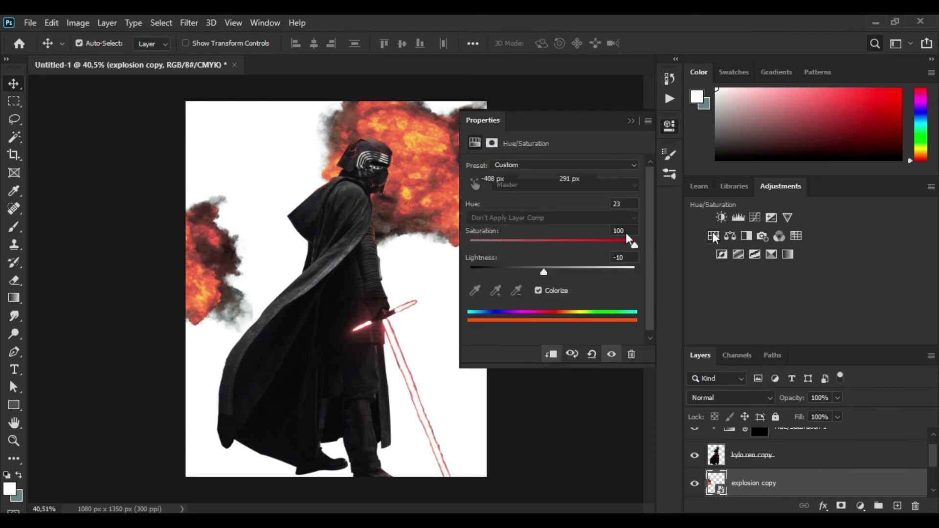
{"action": "left_click", "coordinate": [538, 291]}
{"action": "left_click", "coordinate": [551, 354]}
{"action": "mouse_move", "coordinate": [471, 214]}
{"action": "left_mouse_down"}
{"action": "mouse_move", "coordinate": [536, 219]}
{"action": "mouse_move", "coordinate": [506, 214]}
{"action": "mouse_move", "coordinate": [544, 240]}
{"action": "left_mouse_up"}
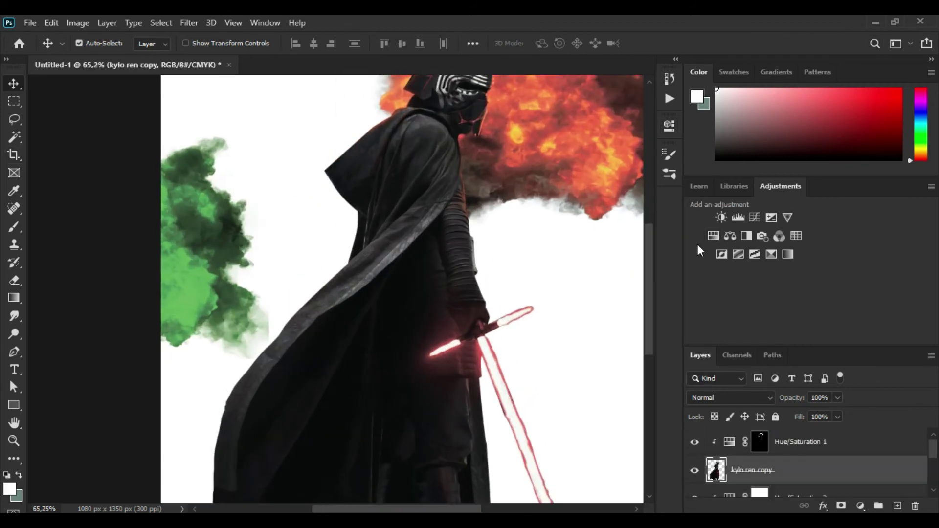
{"action": "left_click", "coordinate": [714, 236]}
Undo the pink fire recolour and remove the extra Hue/Saturation adjustment.
{"action": "left_click_drag", "start_coordinate": [552, 214], "coordinate": [500, 222]}
{"action": "key", "text": "ctrl+z"}
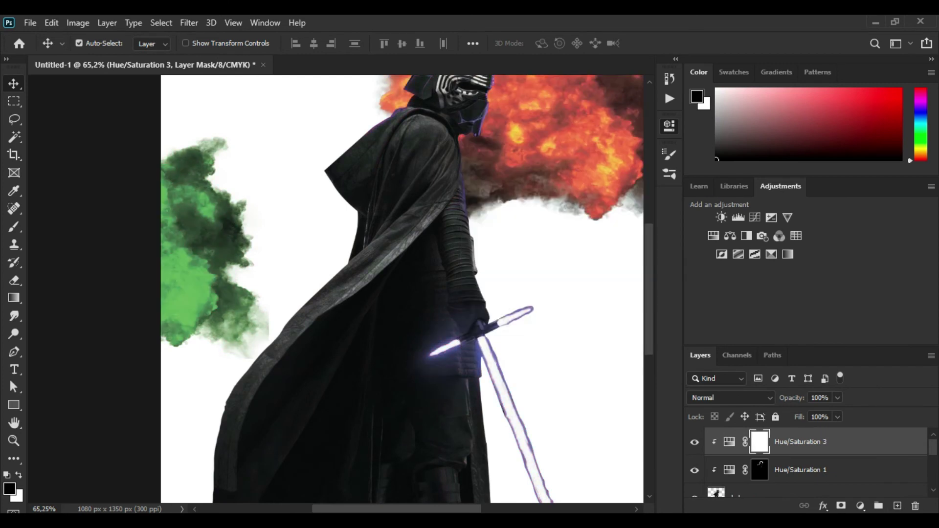
{"action": "key", "text": "ctrl+z"}
Add a clipped colorize Hue/Saturation to the kylo ren copy layer, tinted green.
{"action": "left_click", "coordinate": [809, 477]}
{"action": "left_click", "coordinate": [860, 506]}
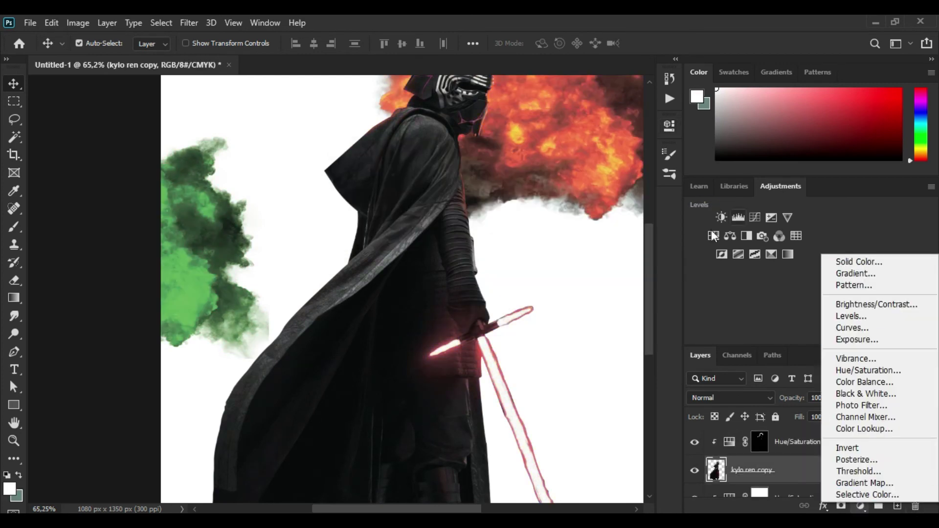
{"action": "left_click", "coordinate": [846, 367]}
{"action": "left_click", "coordinate": [538, 291]}
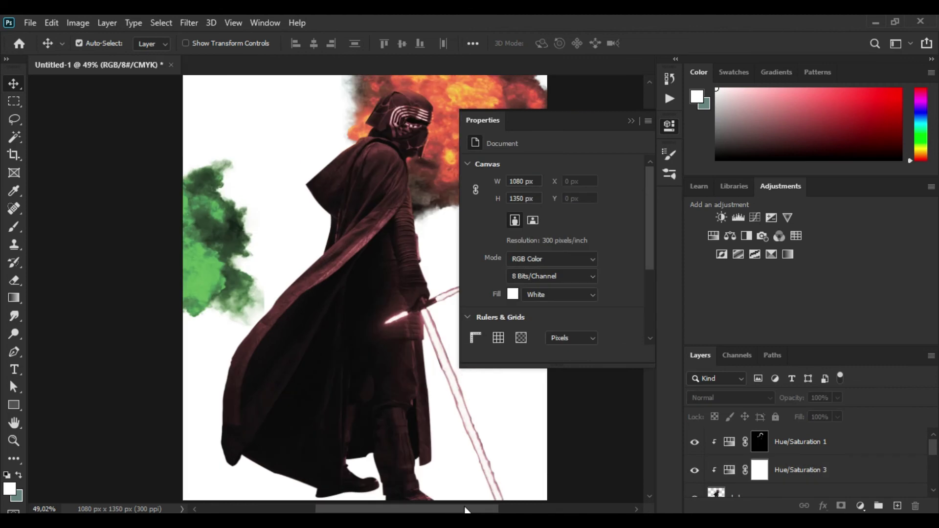
{"action": "left_click", "coordinate": [552, 259]}
{"action": "left_click", "coordinate": [518, 321]}
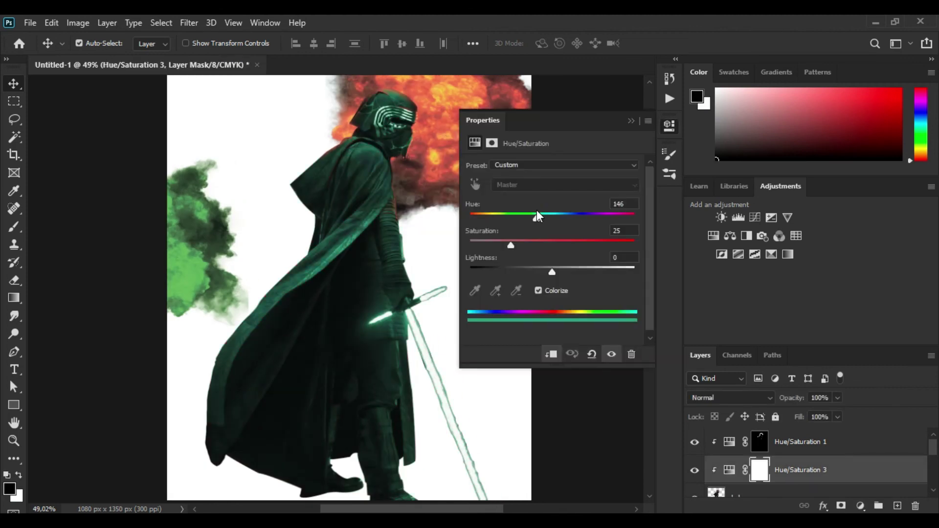
{"action": "left_click_drag", "start_coordinate": [568, 273], "coordinate": [556, 272]}
{"action": "left_click", "coordinate": [631, 121]}
Invert the green adjustment's mask and paint white along the cloak's left edge.
{"action": "key", "text": "ctrl+i"}
{"action": "key", "text": "x"}
{"action": "key", "text": "b"}
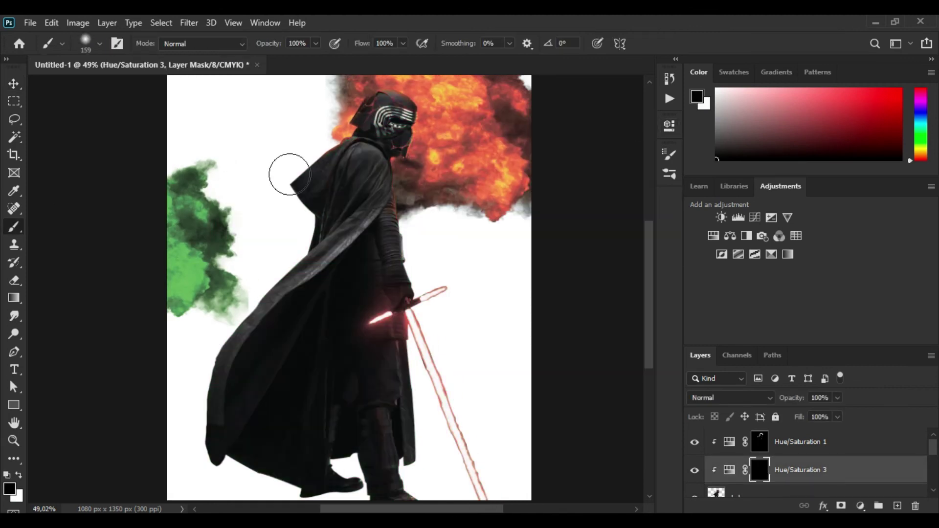
{"action": "scroll", "coordinate": [187, 410], "scroll_direction": "up", "scroll_amount": 2}
{"action": "mouse_move", "coordinate": [205, 401]}
{"action": "left_mouse_down"}
{"action": "mouse_move", "coordinate": [241, 430]}
{"action": "mouse_move", "coordinate": [293, 262]}
{"action": "left_mouse_up"}
{"action": "key", "text": "x"}
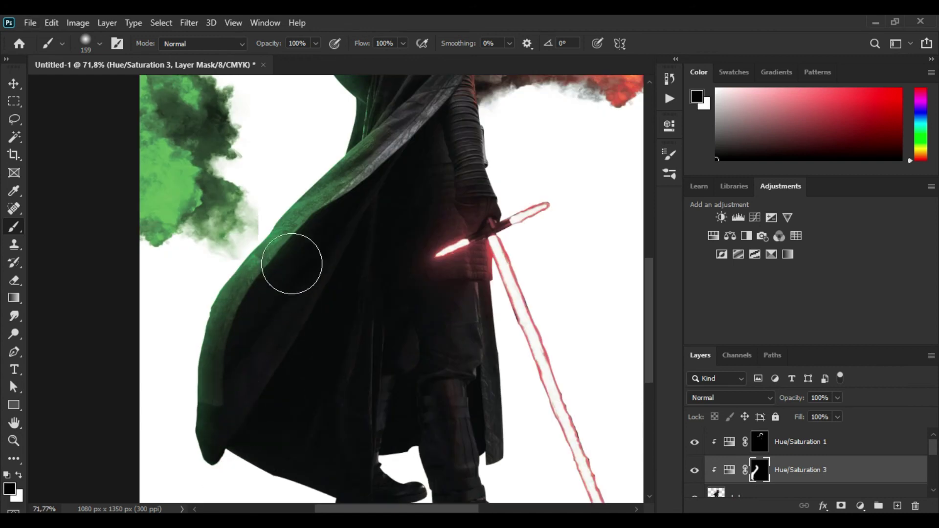
Select Hue/Saturation 1 and step back to an earlier history state.
{"action": "scroll", "coordinate": [390, 367], "scroll_direction": "up", "scroll_amount": 2}
{"action": "scroll", "coordinate": [390, 367], "scroll_direction": "up", "scroll_amount": 1}
{"action": "left_click", "coordinate": [732, 436]}
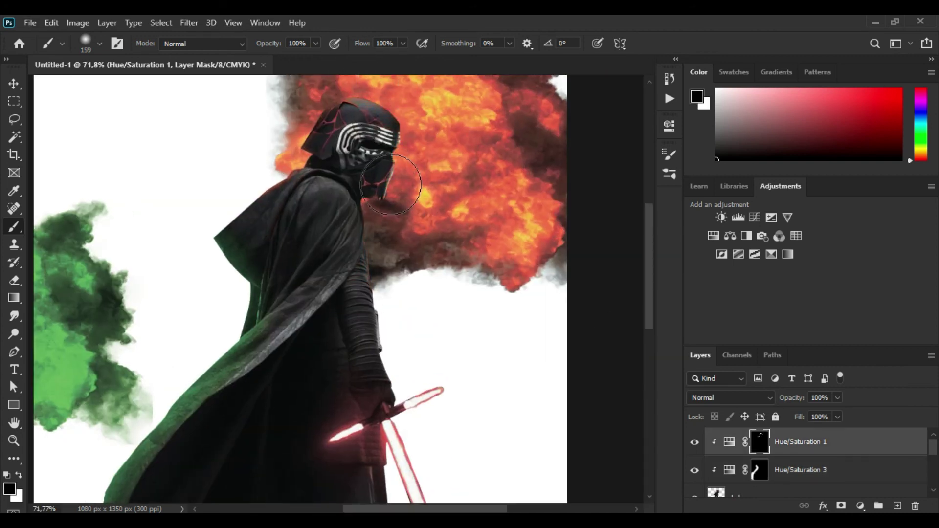
{"action": "left_click", "coordinate": [670, 78]}
{"action": "left_click", "coordinate": [553, 121]}
{"action": "left_click", "coordinate": [543, 100]}
Paint white on Hue/Saturation 1's mask to add red glow on the cloak near the fire.
{"action": "key", "text": "x"}
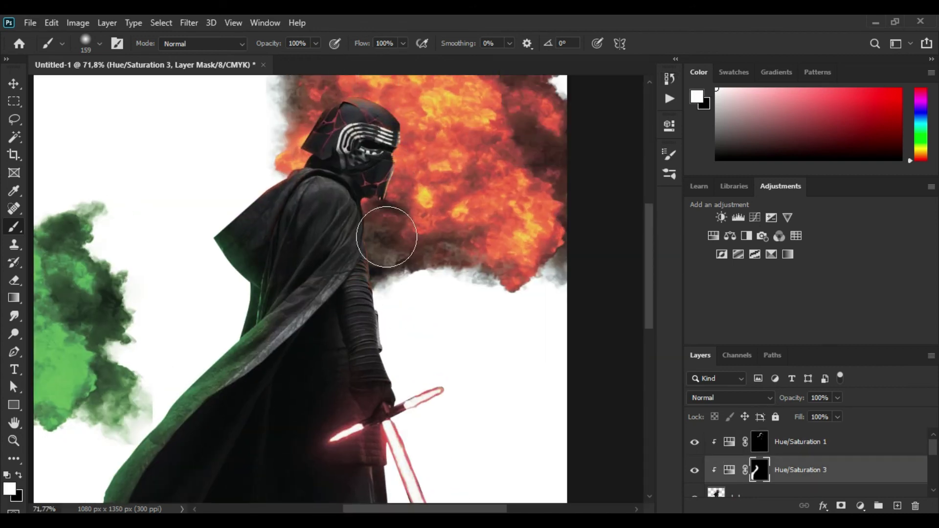
{"action": "key", "text": "alt+bracketright"}
{"action": "scroll", "coordinate": [345, 324], "scroll_direction": "down", "scroll_amount": 2}
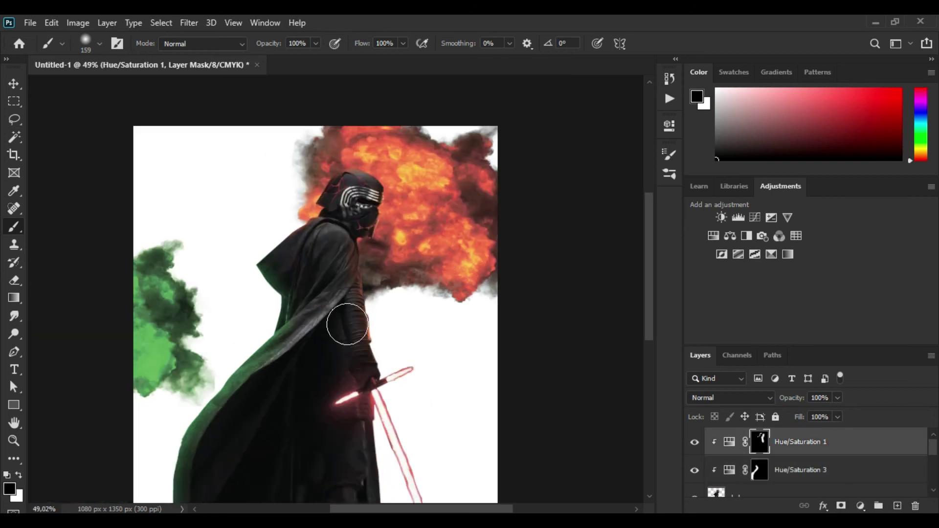
{"action": "scroll", "coordinate": [377, 73], "scroll_direction": "up", "scroll_amount": 4}
{"action": "scroll", "coordinate": [449, 368], "scroll_direction": "down", "scroll_amount": 2}
{"action": "scroll", "coordinate": [449, 368], "scroll_direction": "up", "scroll_amount": 3}
{"action": "left_click_drag", "start_coordinate": [346, 208], "coordinate": [311, 189]}
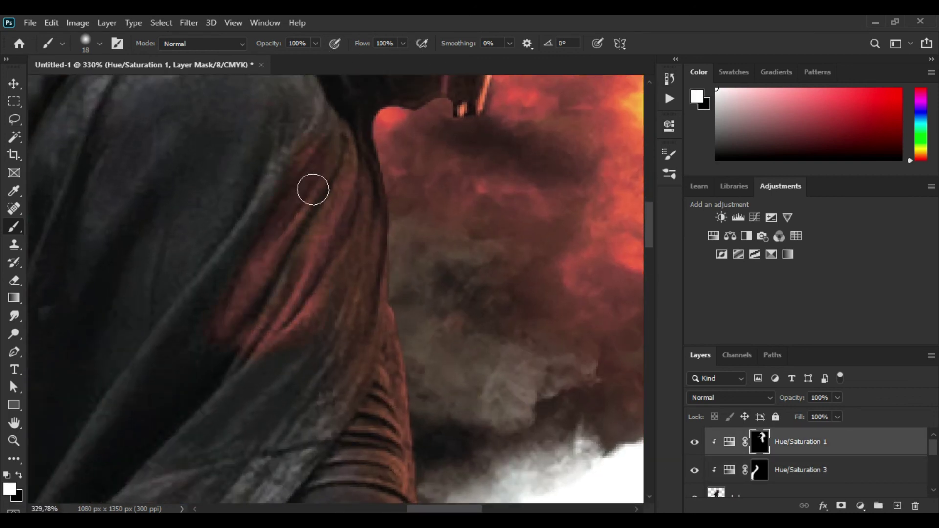
{"action": "scroll", "coordinate": [311, 189], "scroll_direction": "down", "scroll_amount": 2}
{"action": "scroll", "coordinate": [303, 248], "scroll_direction": "up", "scroll_amount": 2}
{"action": "key", "text": "x"}
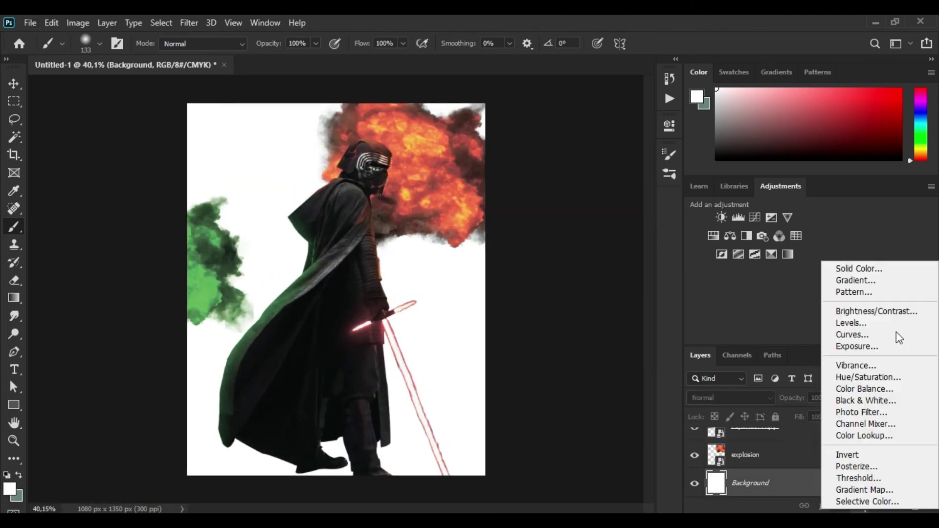
Add a Solid Color fill layer in dark grey (2b2a2a) as the background.
{"action": "left_click", "coordinate": [859, 269]}
{"action": "mouse_move", "coordinate": [533, 230]}
{"action": "left_mouse_down"}
{"action": "mouse_move", "coordinate": [471, 199]}
{"action": "mouse_move", "coordinate": [520, 204]}
{"action": "left_mouse_up"}
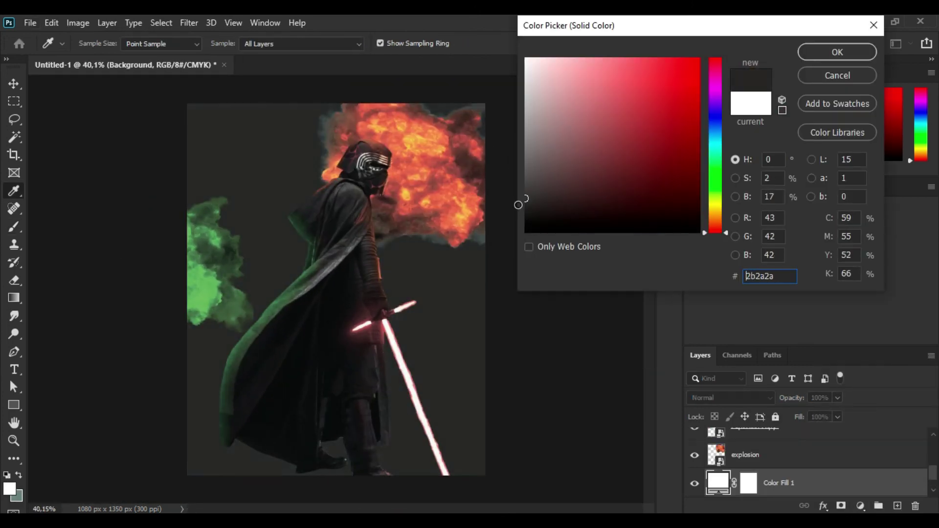
{"action": "left_click", "coordinate": [849, 53]}
Bring up the explosion layer's Layer Style Blending Options and adjust its blend settings.
{"action": "double_click", "coordinate": [772, 483]}
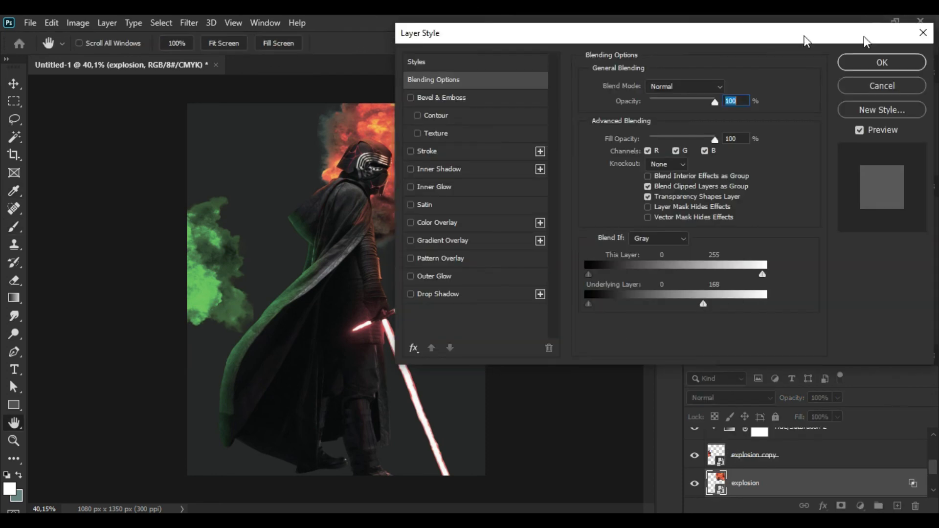
{"action": "left_click_drag", "start_coordinate": [636, 33], "coordinate": [735, 39]}
{"action": "mouse_move", "coordinate": [862, 280]}
{"action": "left_mouse_down"}
{"action": "mouse_move", "coordinate": [814, 280]}
{"action": "mouse_move", "coordinate": [862, 280]}
{"action": "left_mouse_up"}
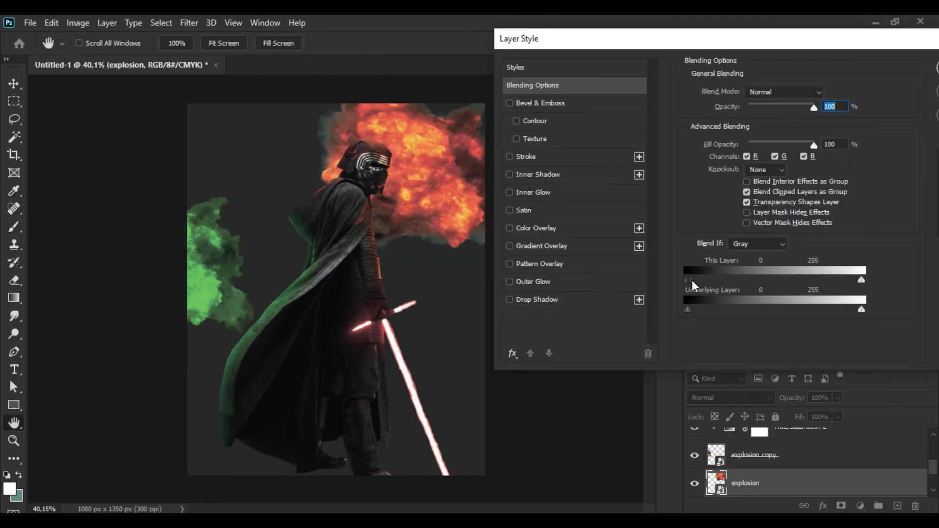